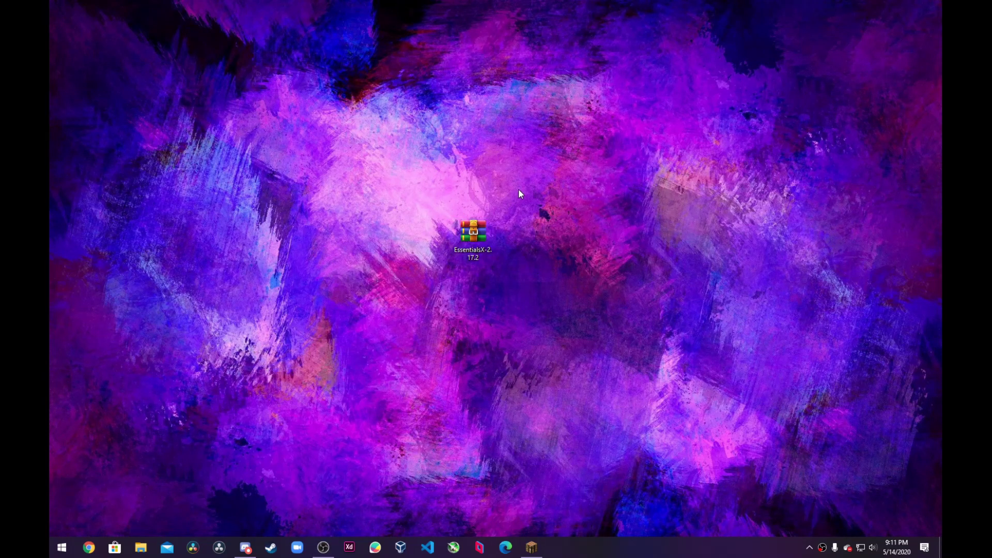
Select the Osbeorn Proxy server, minimize Minecraft, and select the EssentialsX zip on the desktop.
left_click_drag(526, 184, 506, 389)
key("alt+Tab")
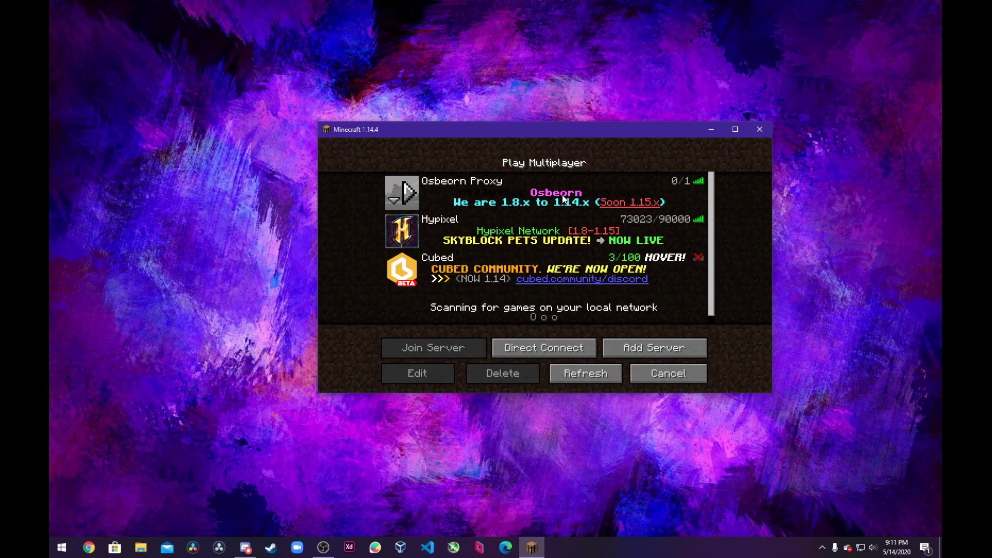
left_click(563, 200)
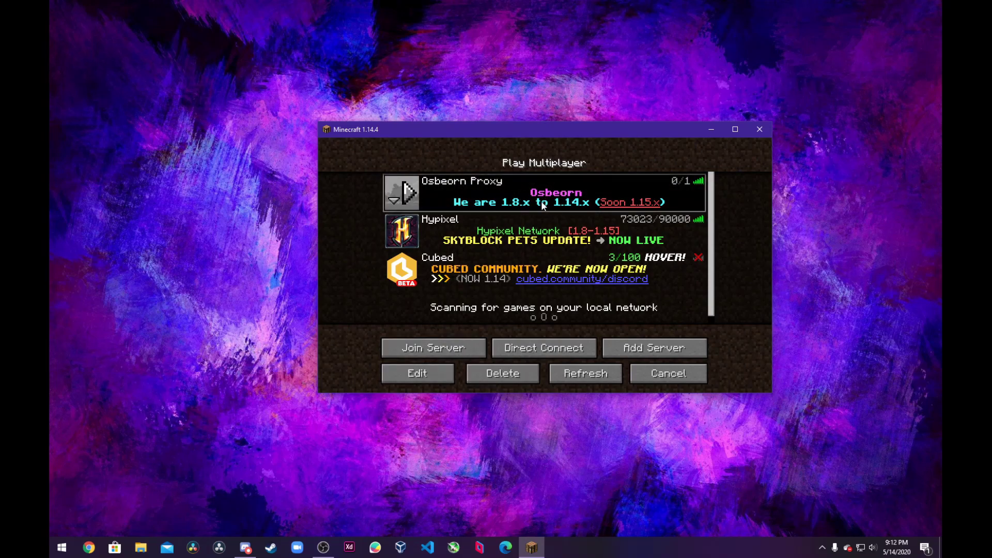
left_click(711, 129)
left_click_drag(532, 193, 473, 234)
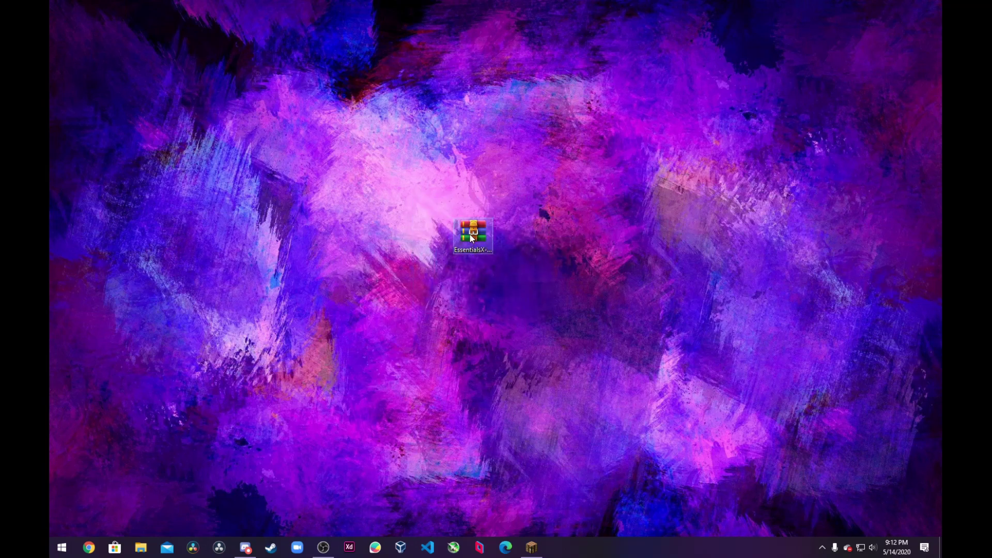
Open the EssentialsX zip and extract EssentialsX-2.17.2.0.jar onto the desktop.
double_click(470, 235)
left_click_drag(479, 282, 466, 111)
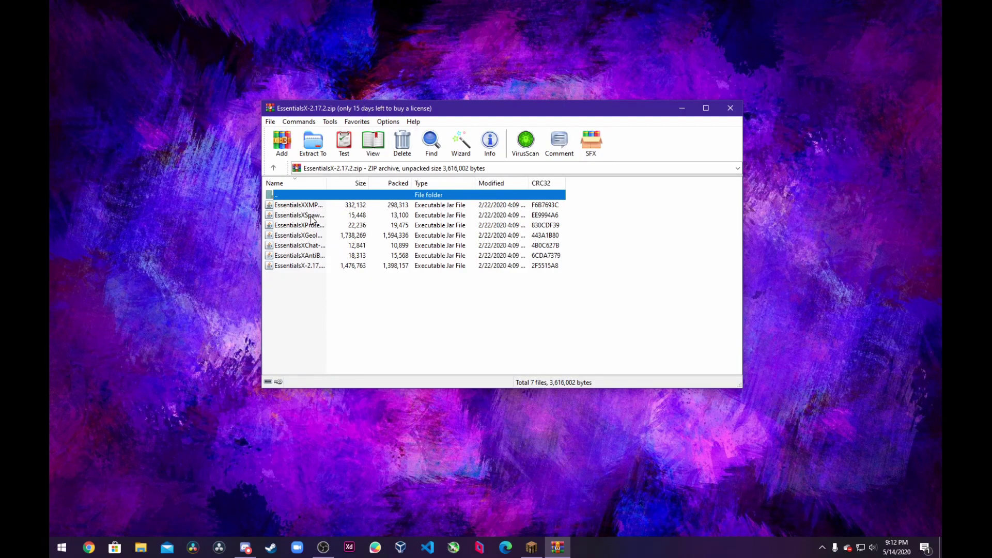
left_click_drag(327, 178, 386, 178)
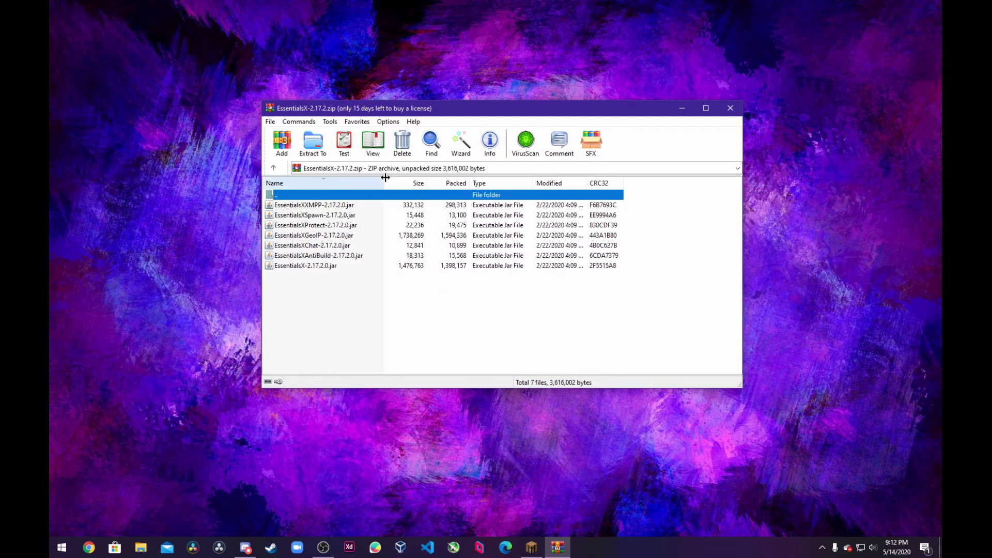
left_click(315, 266)
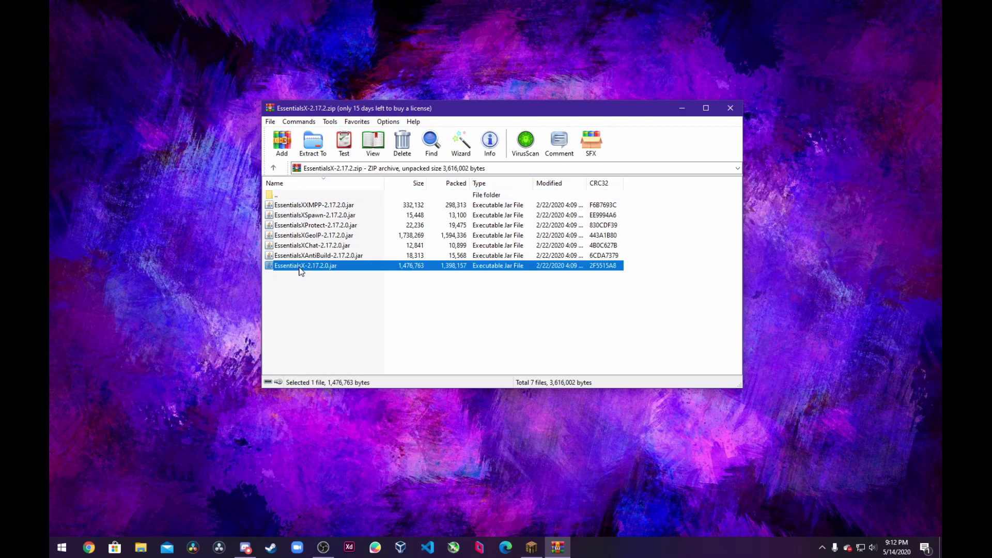
left_click_drag(199, 310, 135, 293)
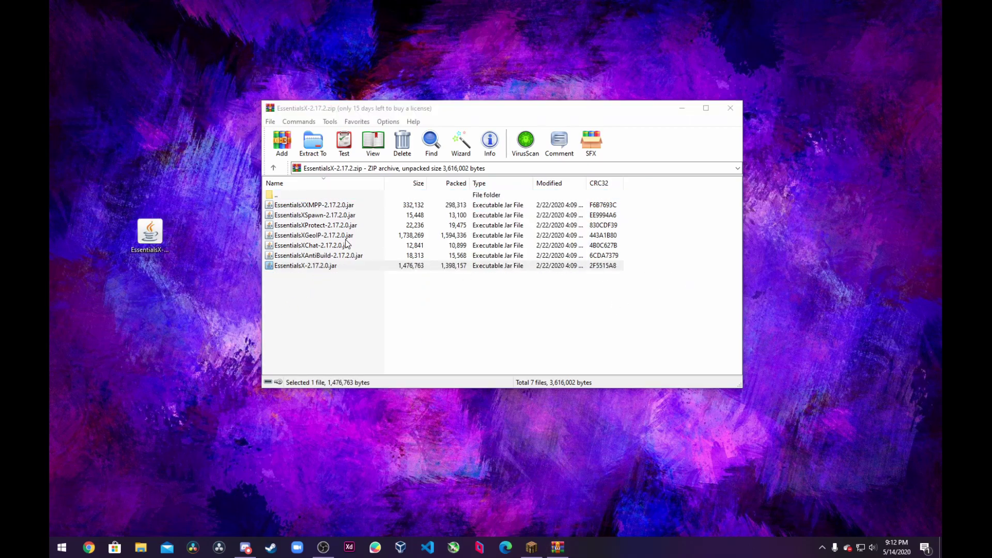
Delete the original EssentialsX zip, leaving the jar centred on the desktop.
left_click(682, 108)
left_click_drag(130, 239, 351, 248)
left_click(479, 229)
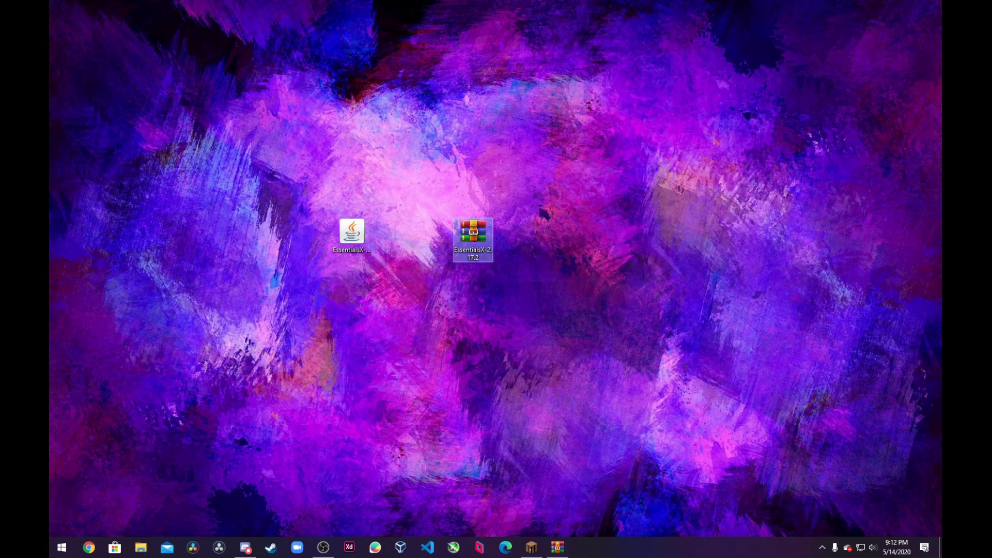
key("Delete")
left_click_drag(333, 236, 455, 238)
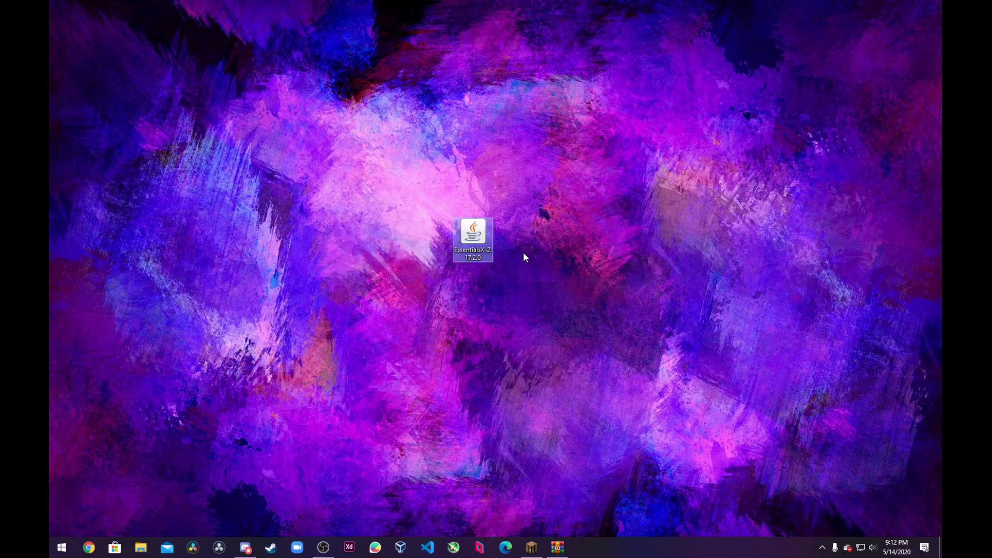
Open EssentialsX-2.17.2.0.jar as an archive in WinRAR.
right_click(469, 228)
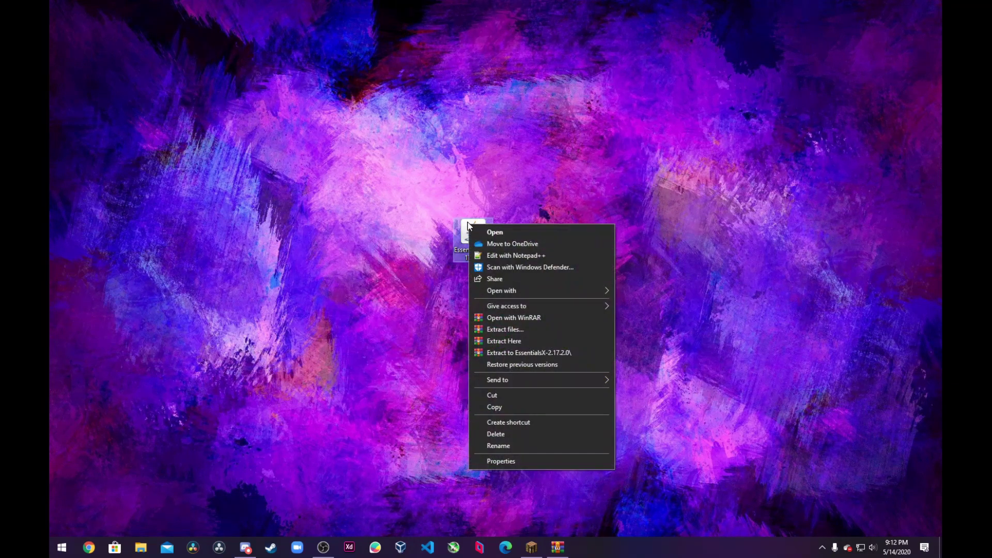
left_click(532, 318)
left_click_drag(469, 278, 515, 152)
Copy plugin.yml from the jar onto the desktop.
left_click(359, 298)
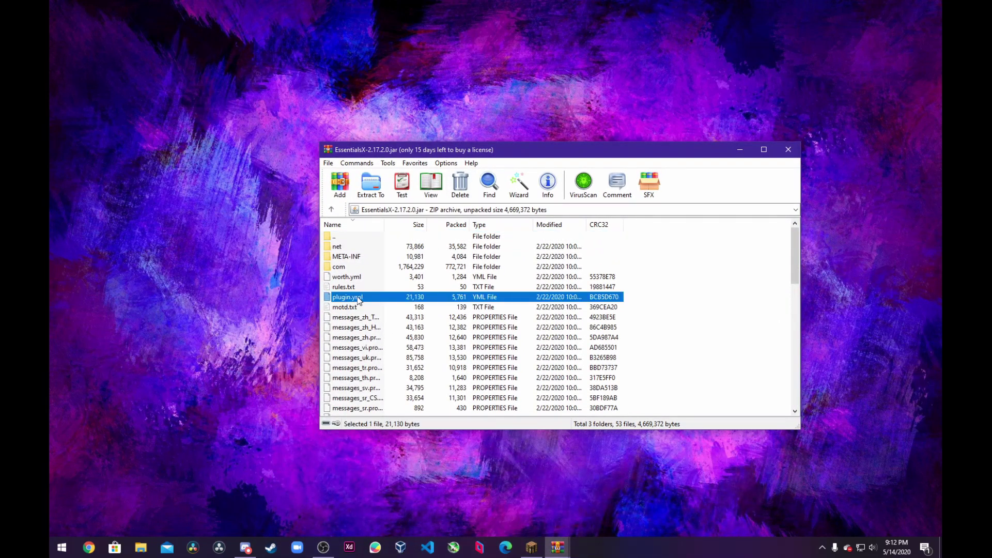
right_click(367, 299)
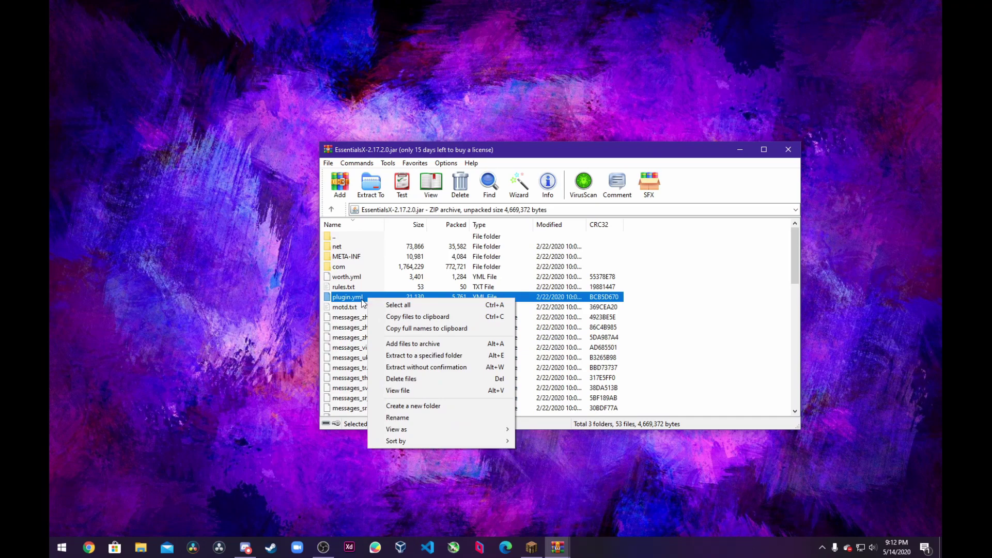
left_click(360, 298)
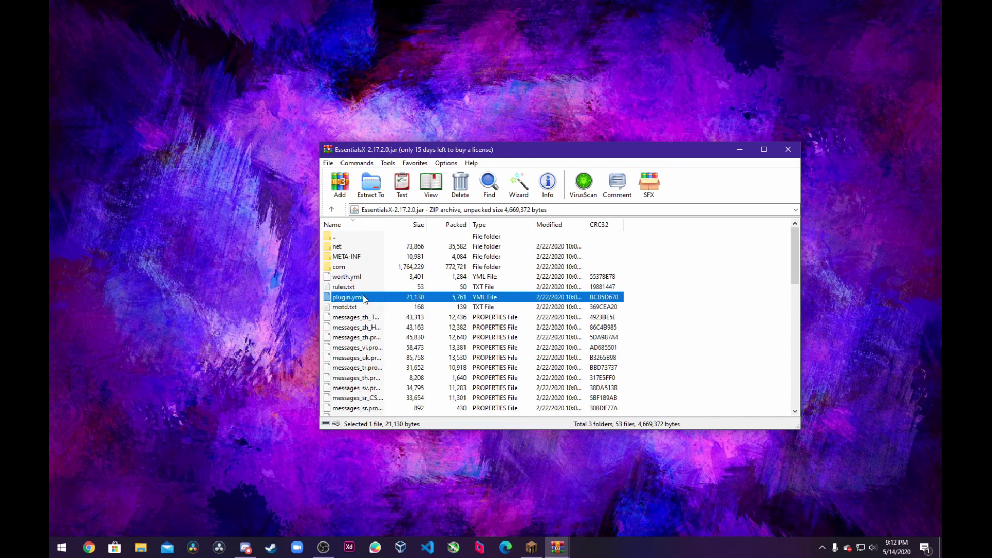
left_click_drag(344, 322, 190, 130)
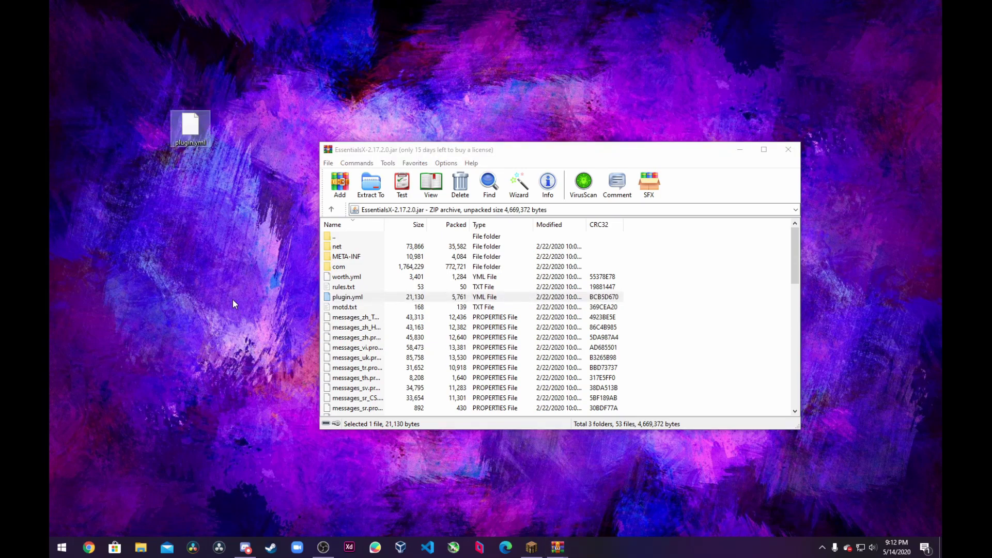
right_click(197, 129)
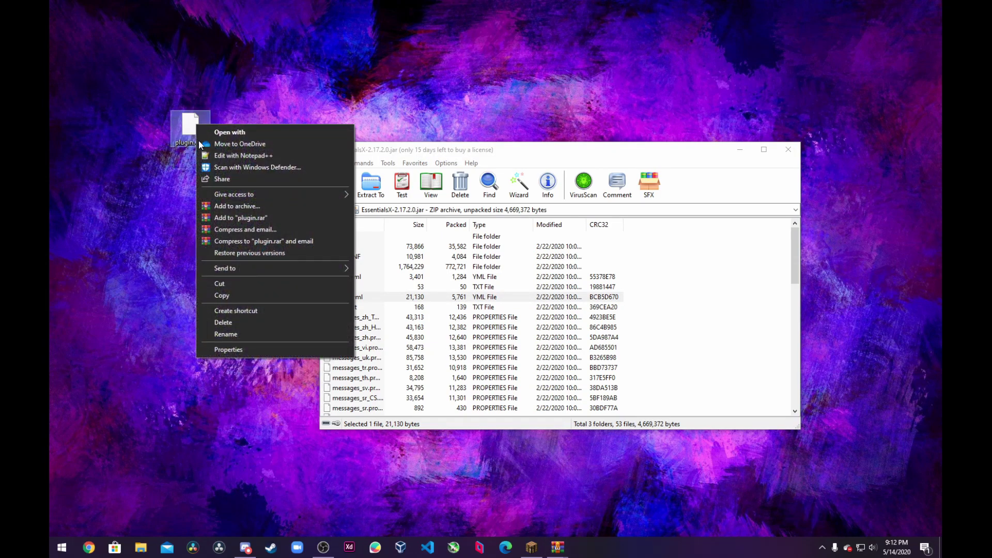
left_click(231, 132)
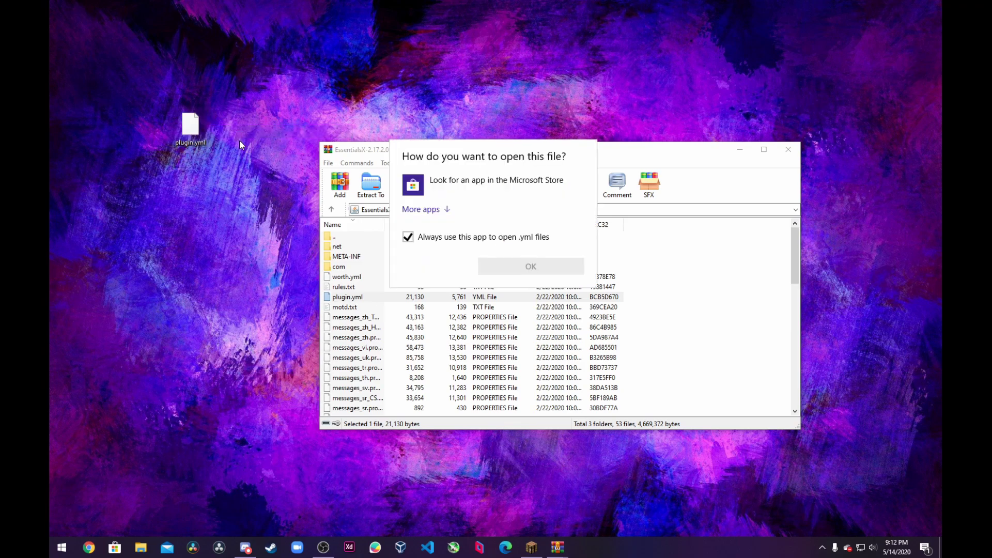
left_click(423, 210)
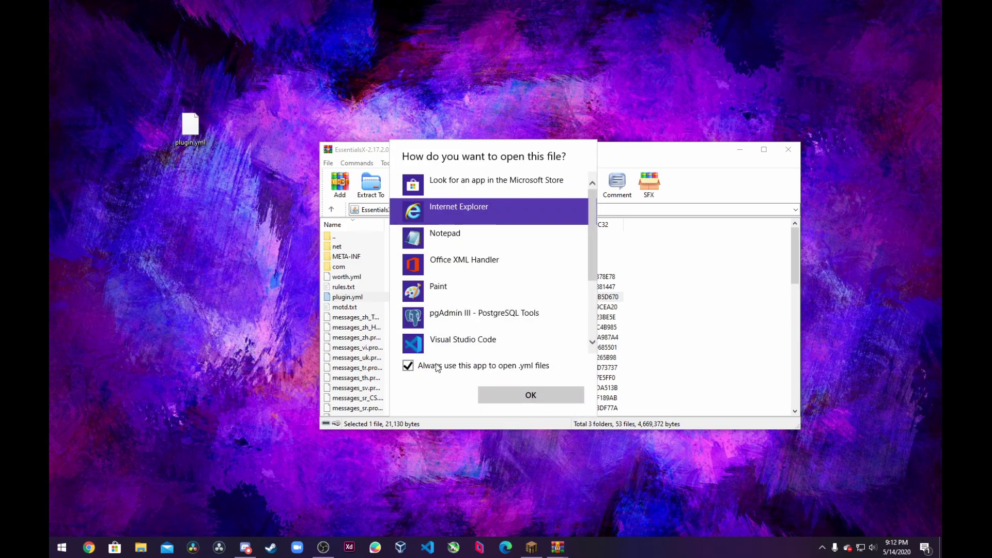
scroll(470, 314, "down", 3)
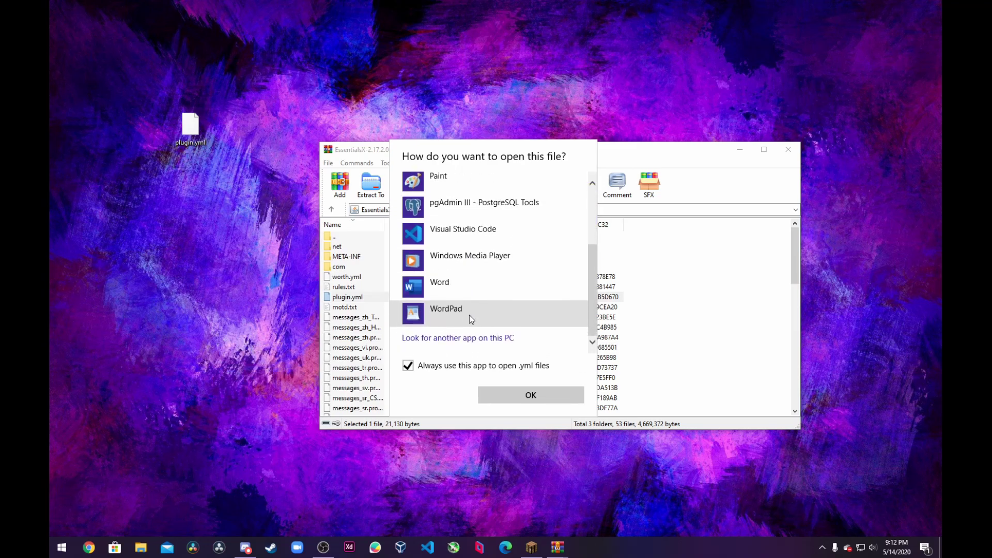
scroll(469, 315, "up", 3)
scroll(469, 315, "down", 3)
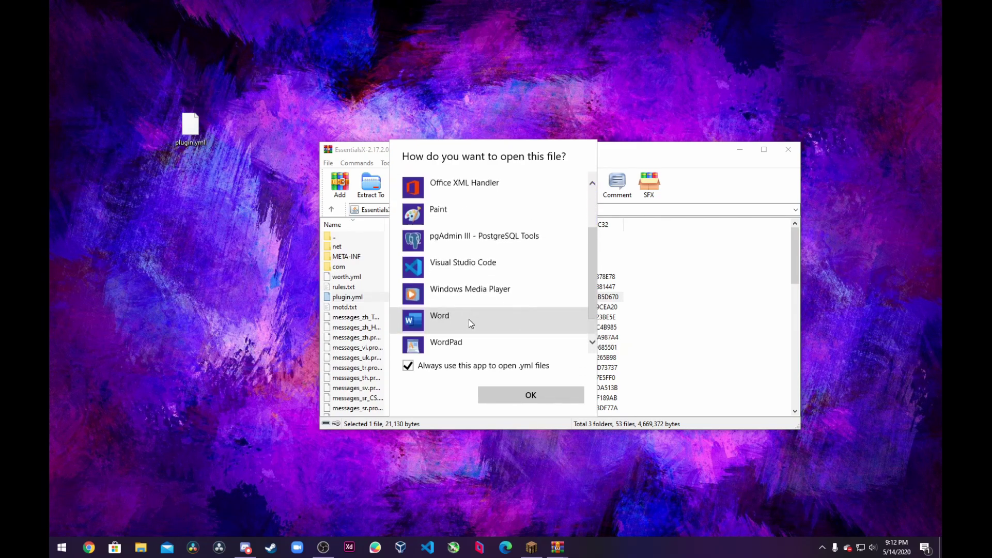
left_click(468, 258)
scroll(476, 260, "down", 1)
scroll(479, 262, "up", 3)
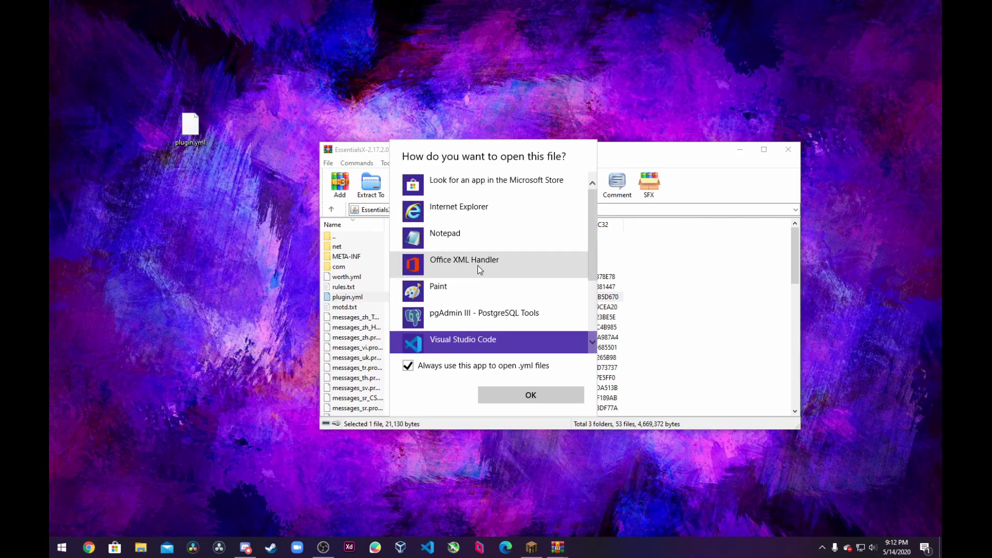
key("Return")
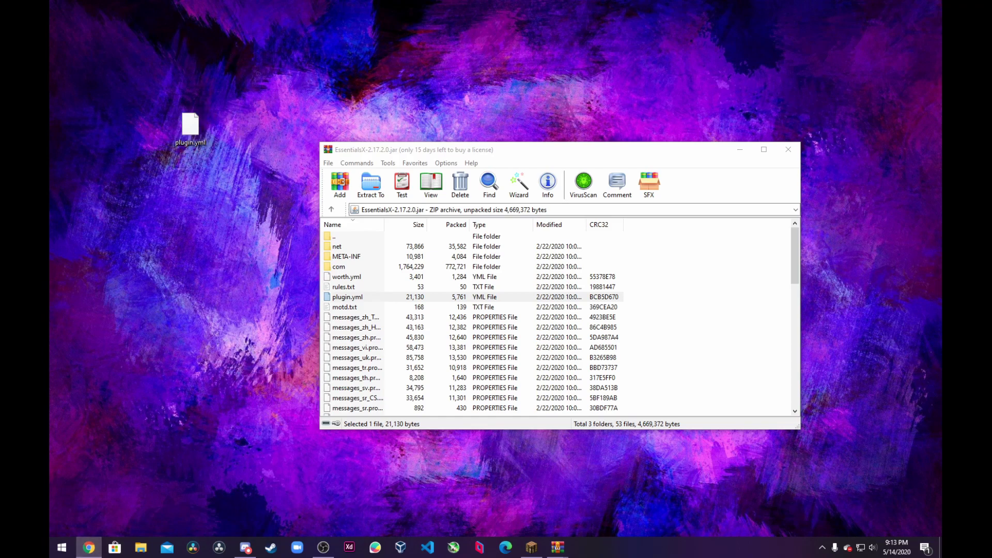
Search Google for notepad++ and go to the official Notepad++ website.
left_click(89, 548)
left_click(381, 28)
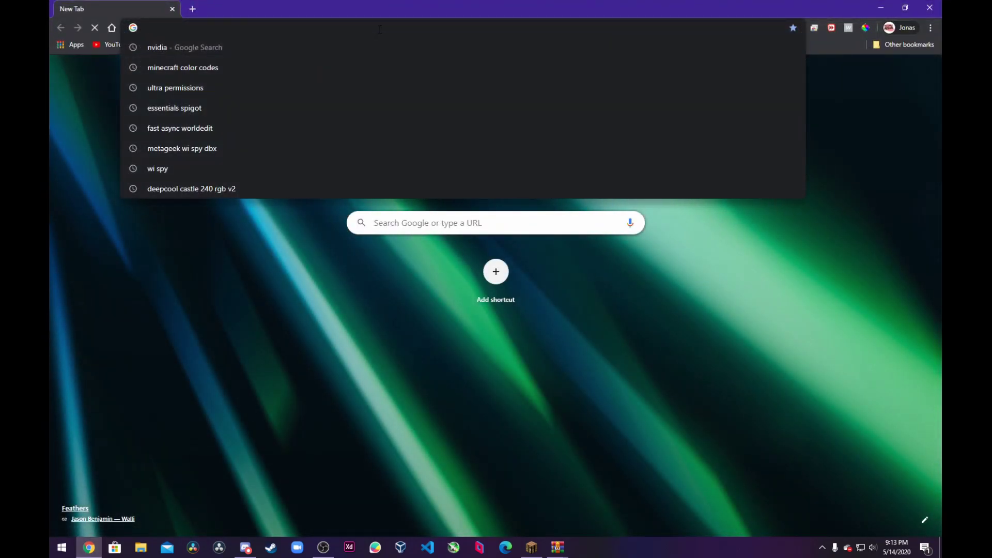
type("note")
key("Down")
key("Return")
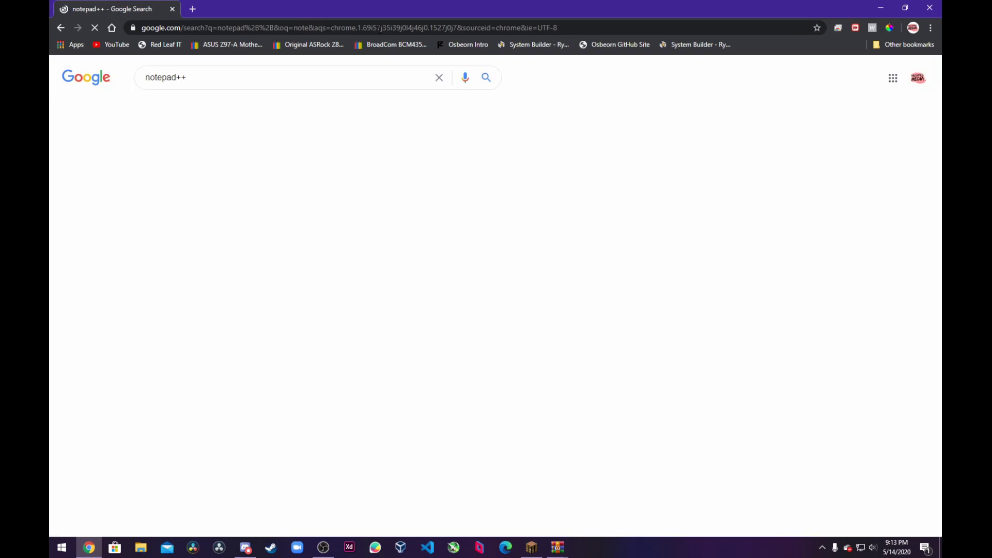
left_click(183, 171)
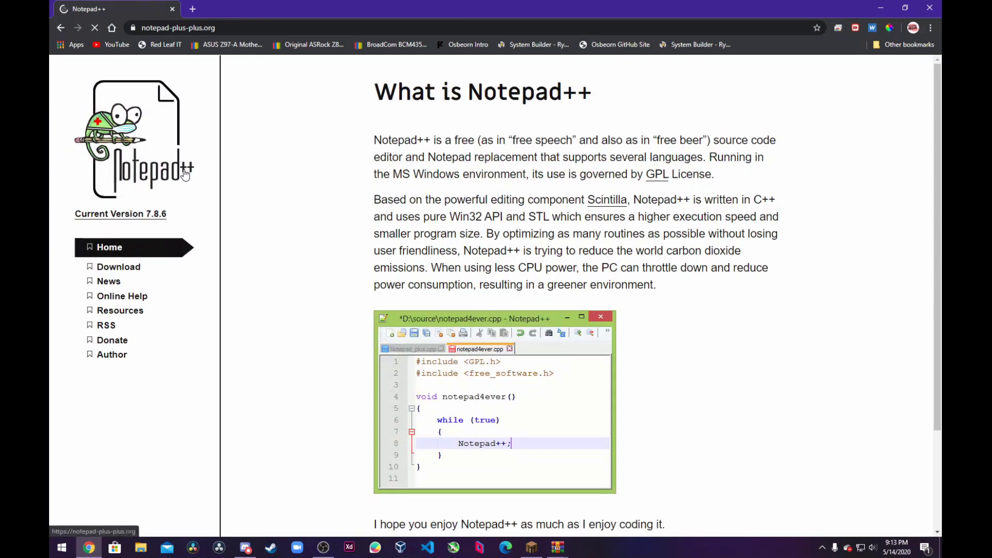
Navigate from the Downloads page to the Notepad++ 7.8.6 release page.
scroll(438, 340, "down", 3)
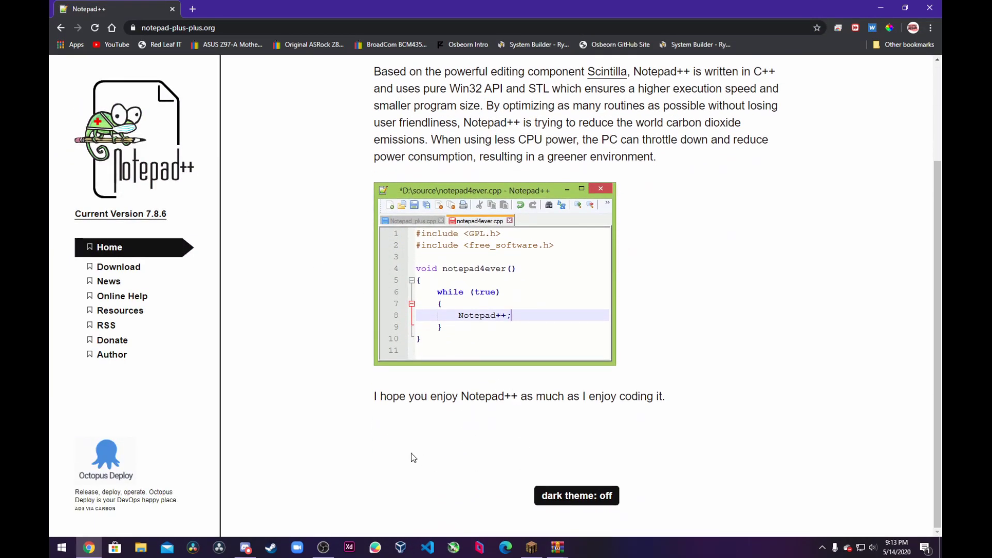
scroll(394, 448, "up", 2)
left_click(126, 267)
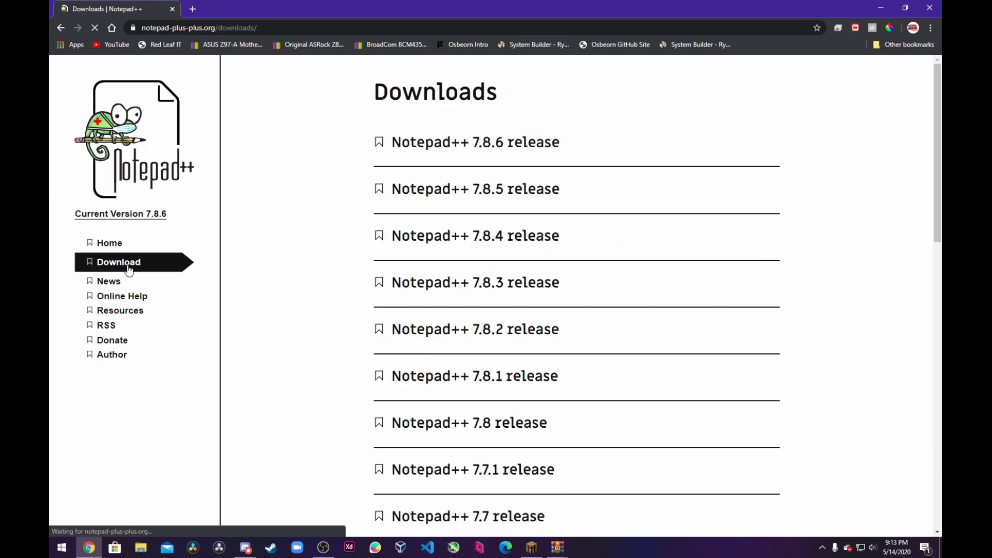
left_click(491, 150)
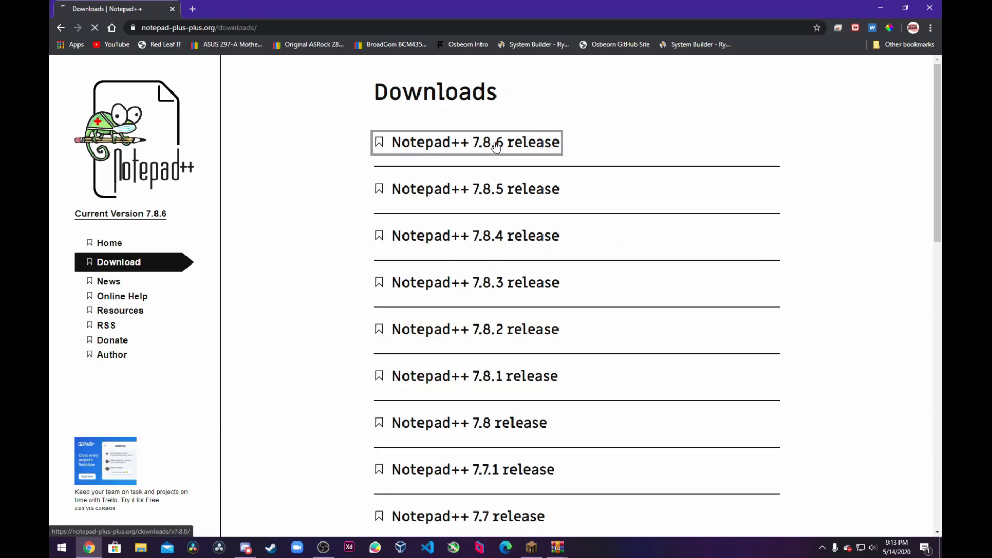
Save the 32-bit npp.7.8.6.Installer.exe to the desktop and launch it.
scroll(480, 326, "down", 2)
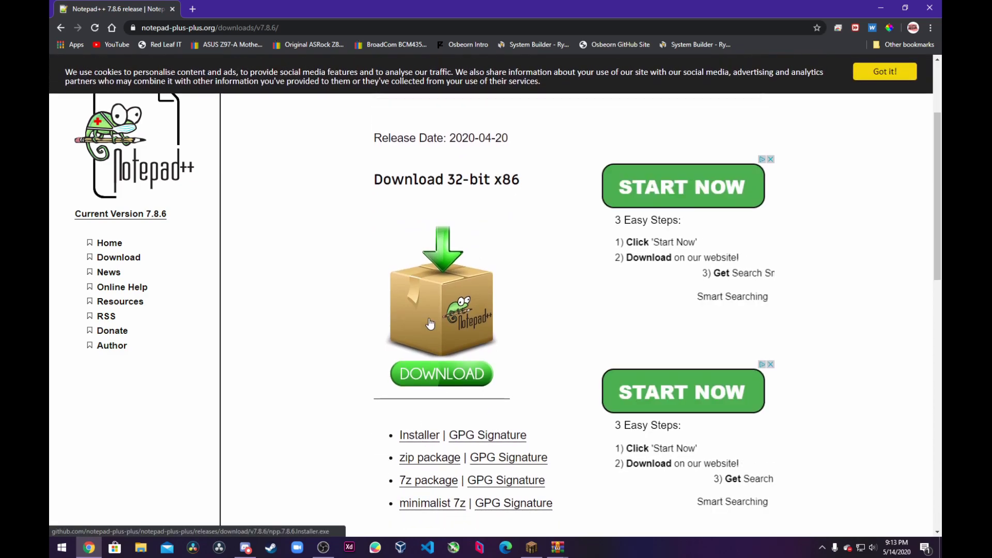
left_click(450, 357)
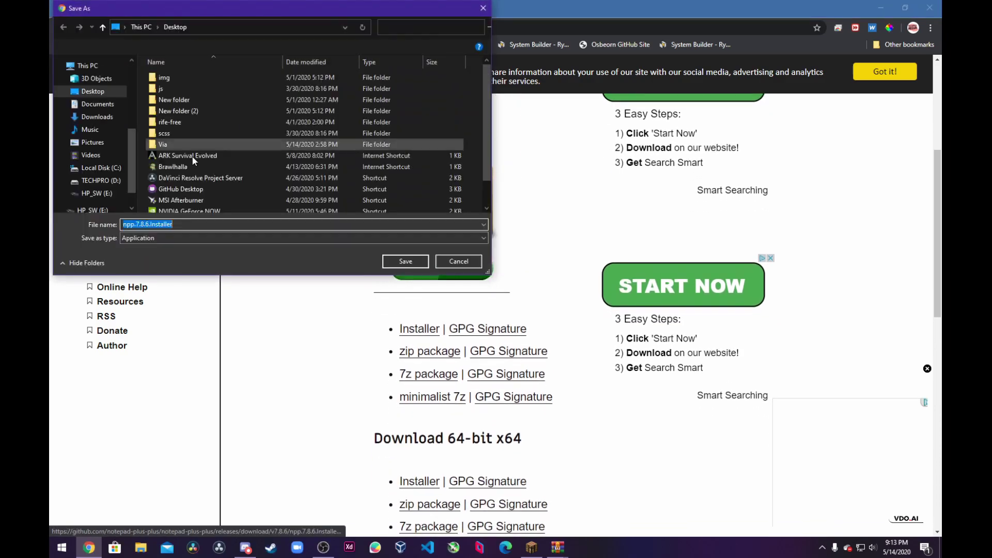
left_click(409, 262)
left_click(107, 522)
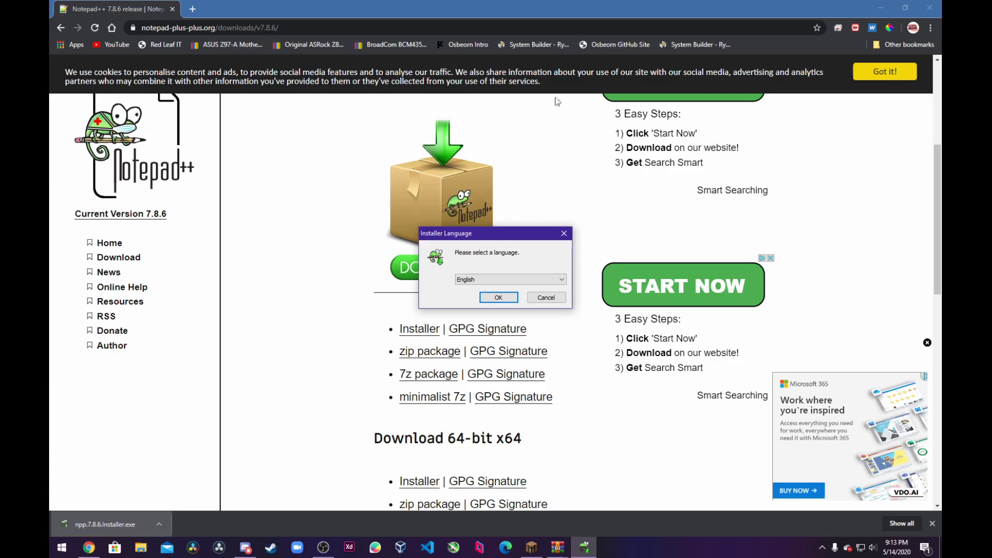
Install Notepad++ 7.8.6 in English with the default location and components.
left_click(500, 297)
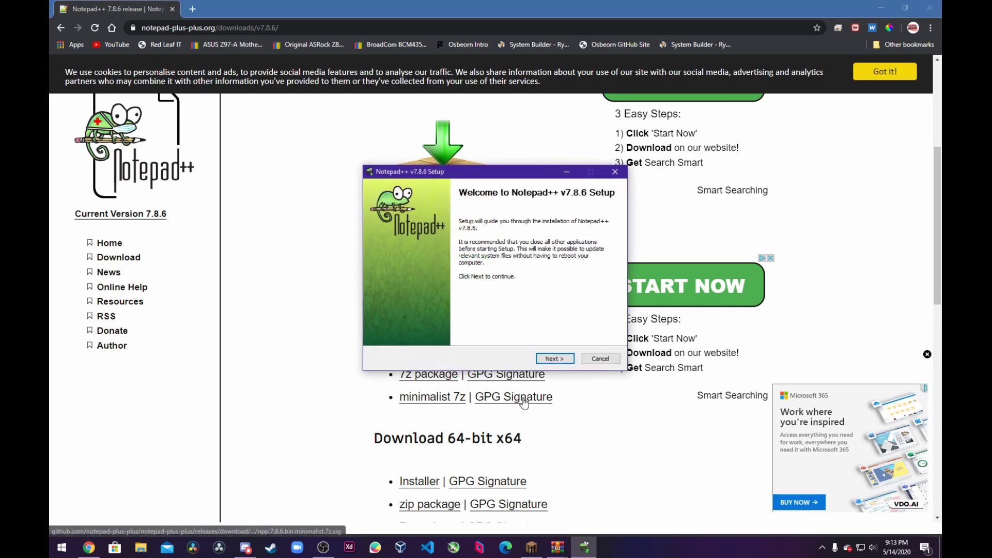
left_click(556, 358)
left_click(560, 361)
left_click(562, 361)
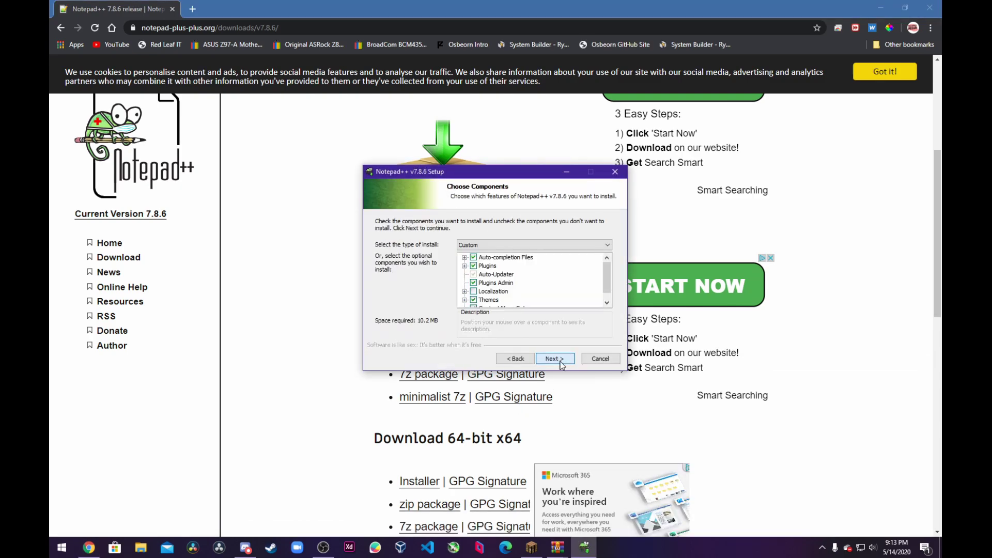
left_click(555, 359)
left_click(556, 359)
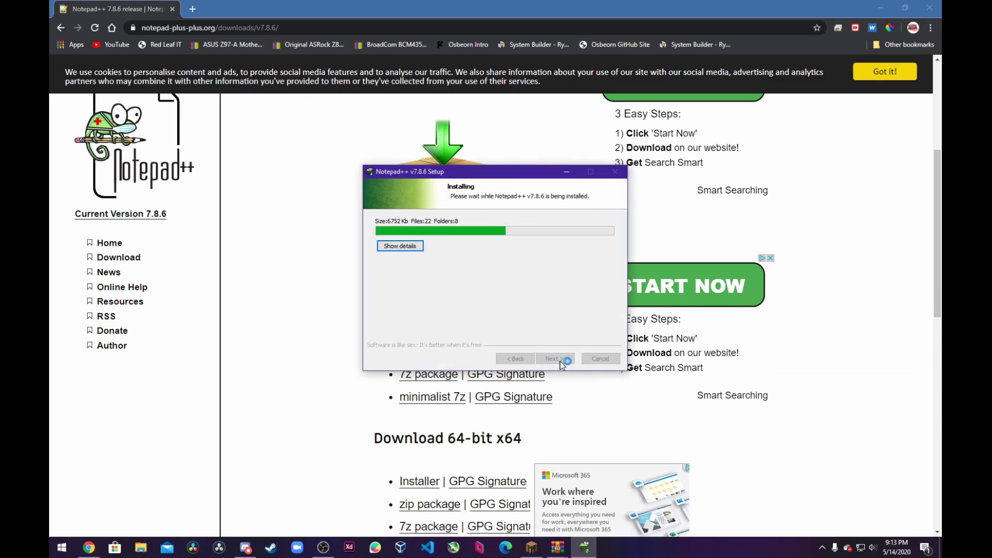
Finish setup, close the installer wizard, and close the Chrome window.
left_click(557, 360)
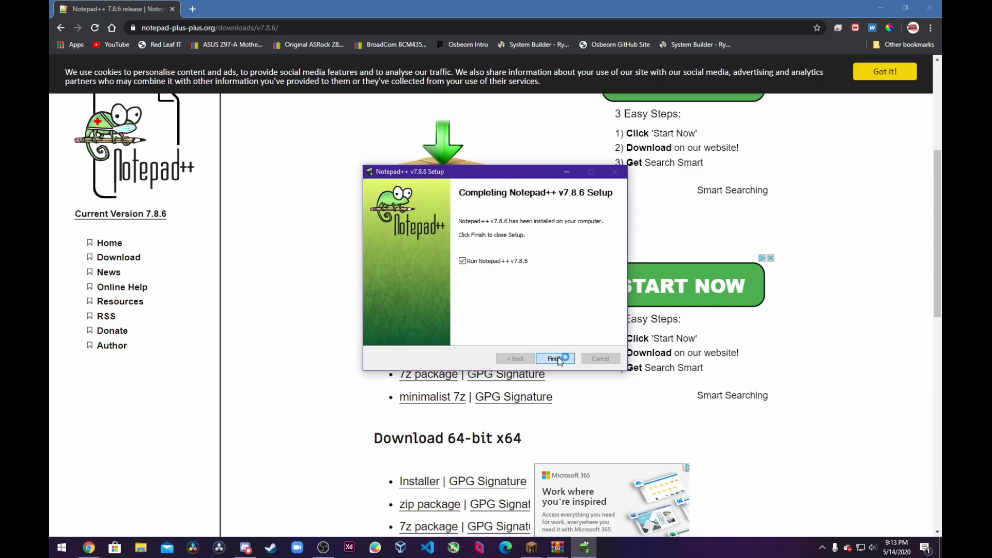
left_click(898, 6)
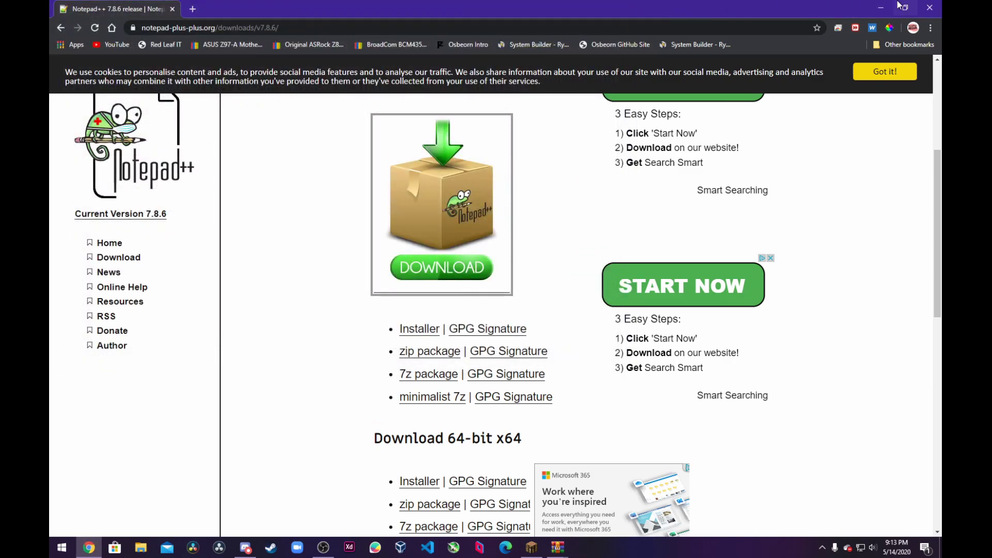
left_click(928, 8)
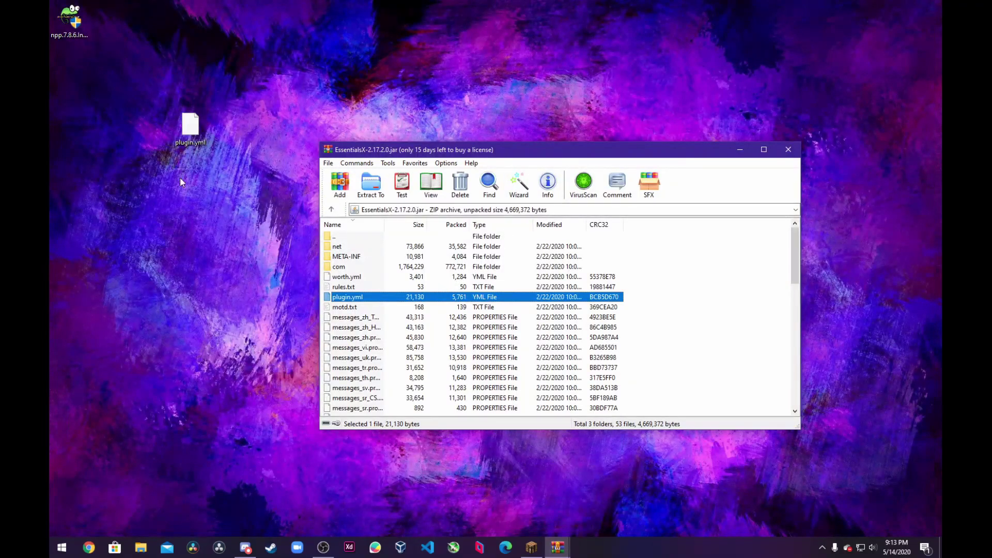
right_click(189, 129)
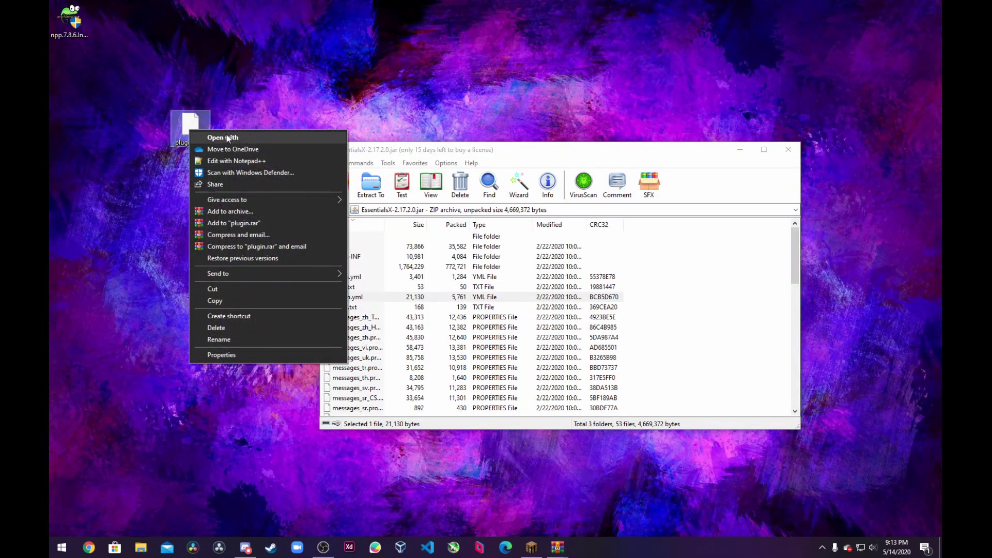
left_click(228, 138)
left_click(419, 210)
scroll(476, 271, "down", 3)
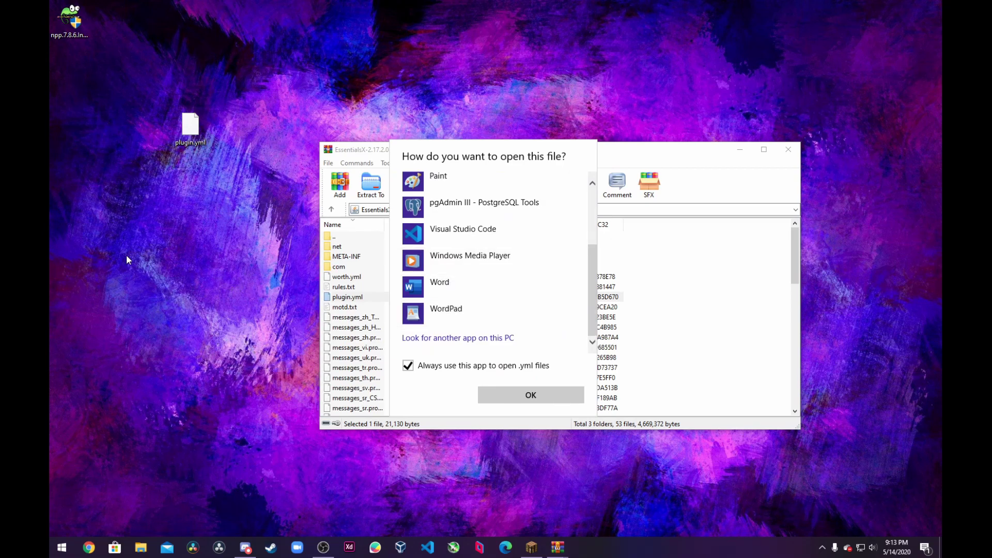
left_click(99, 493)
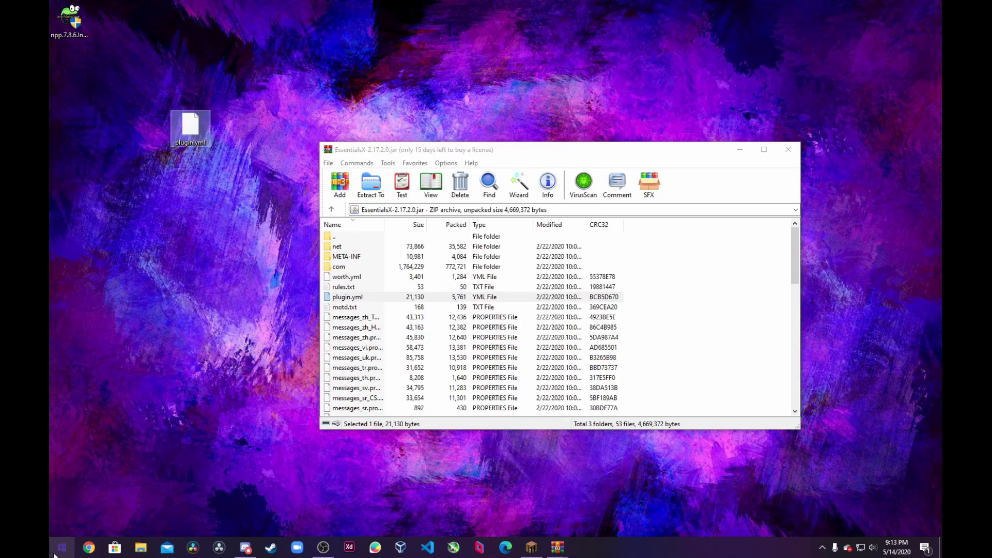
left_click(62, 547)
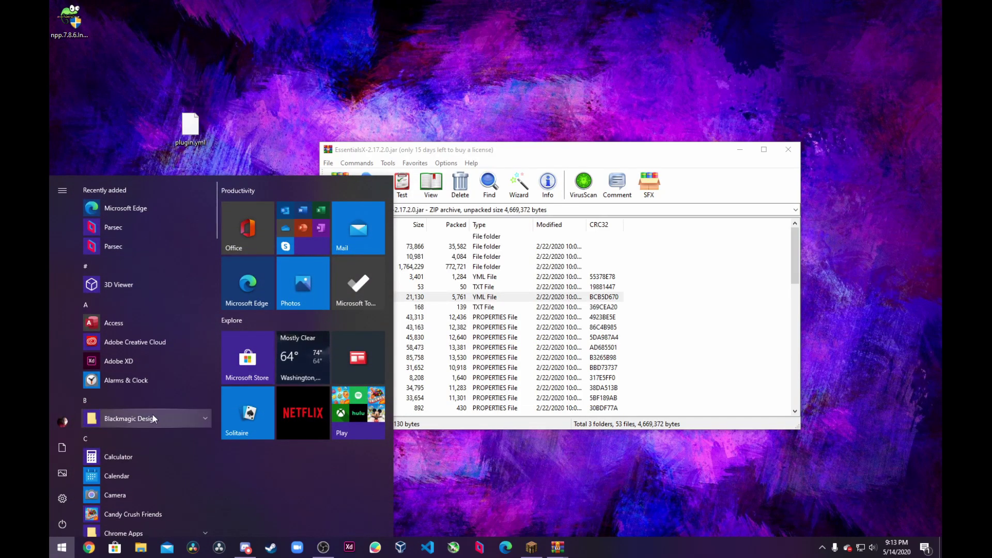
type("note")
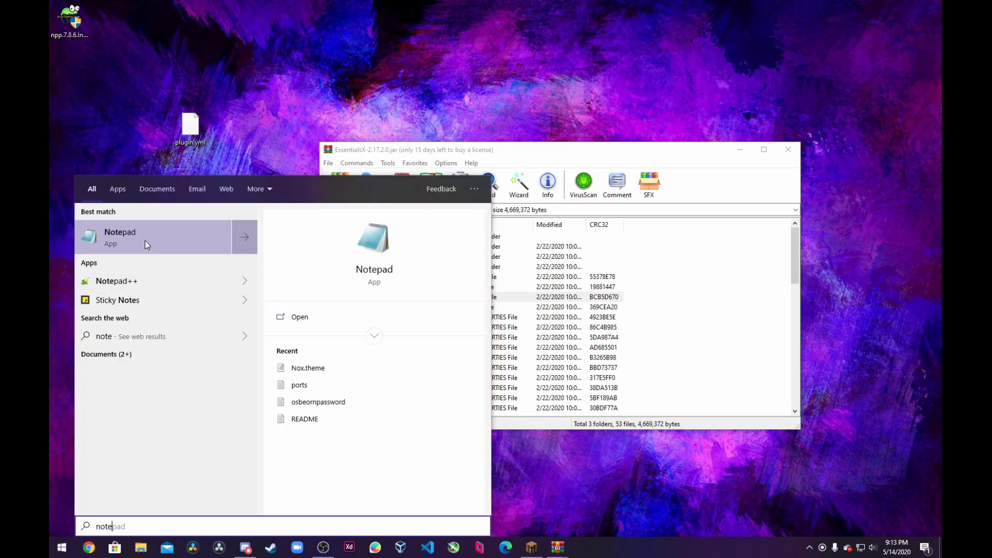
right_click(151, 280)
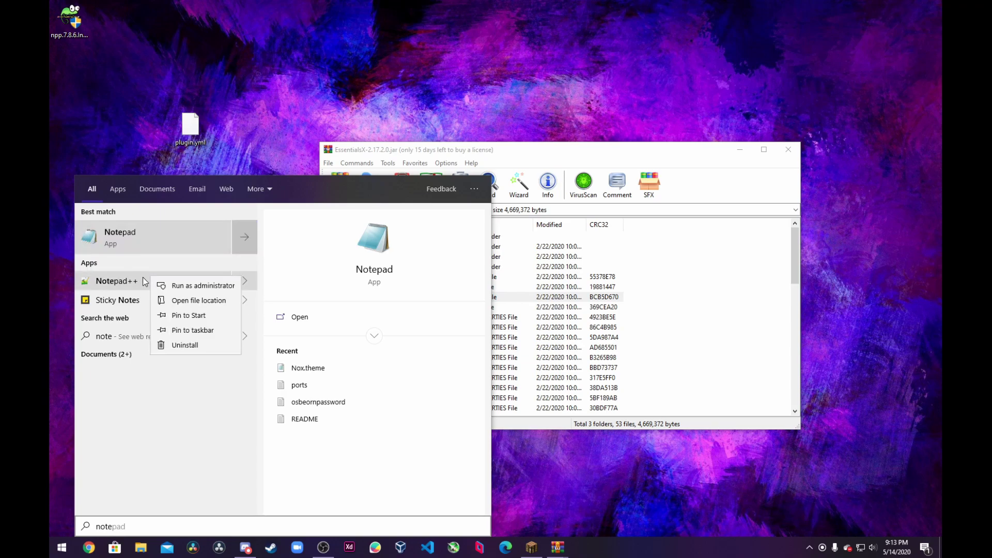
left_click(195, 302)
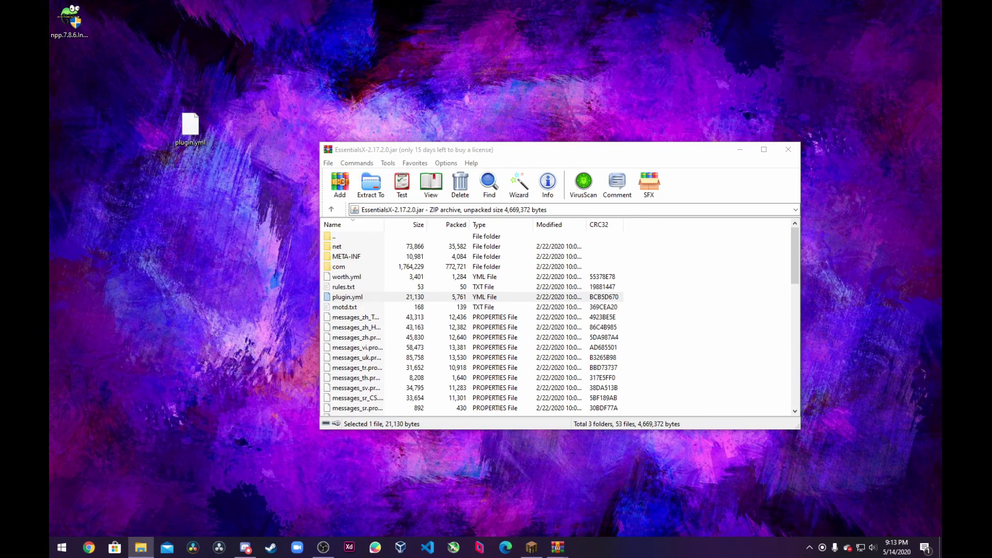
left_click_drag(886, 201, 602, 104)
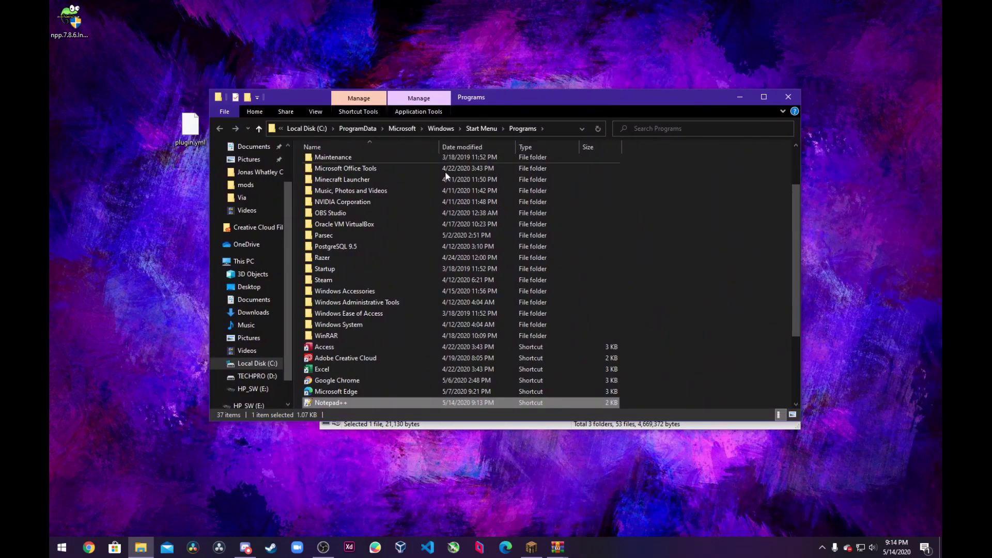
scroll(353, 217, "down", 3)
left_click(352, 301)
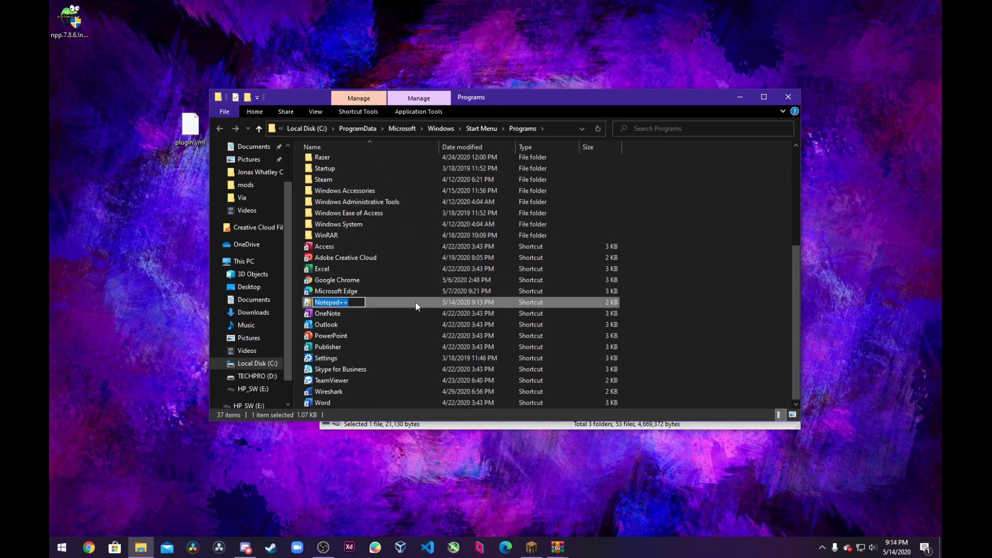
left_click(549, 129)
key("ctrl+c")
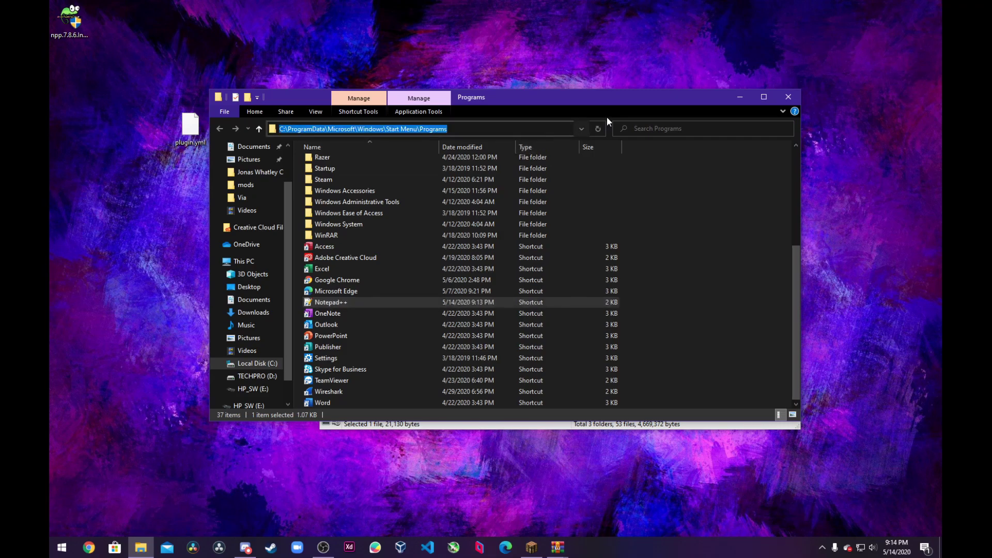
left_click(738, 98)
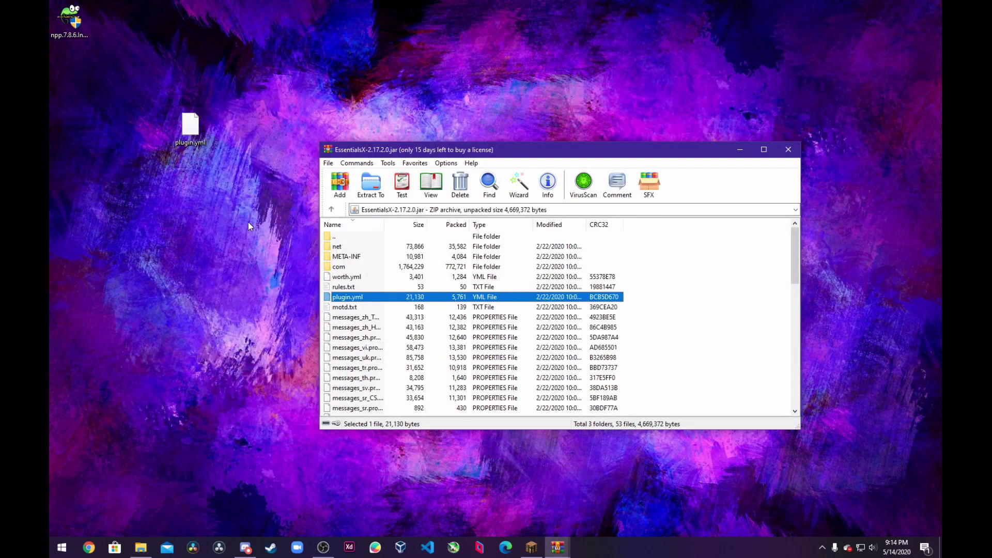
Use Open with on plugin.yml and browse this PC for another app.
right_click(194, 135)
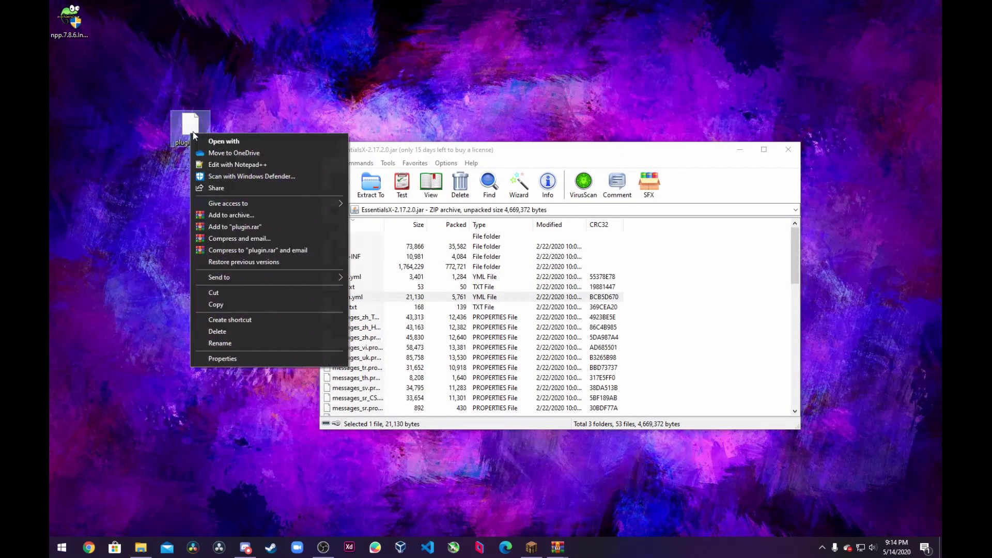
left_click(227, 140)
left_click(432, 210)
scroll(457, 312, "down", 3)
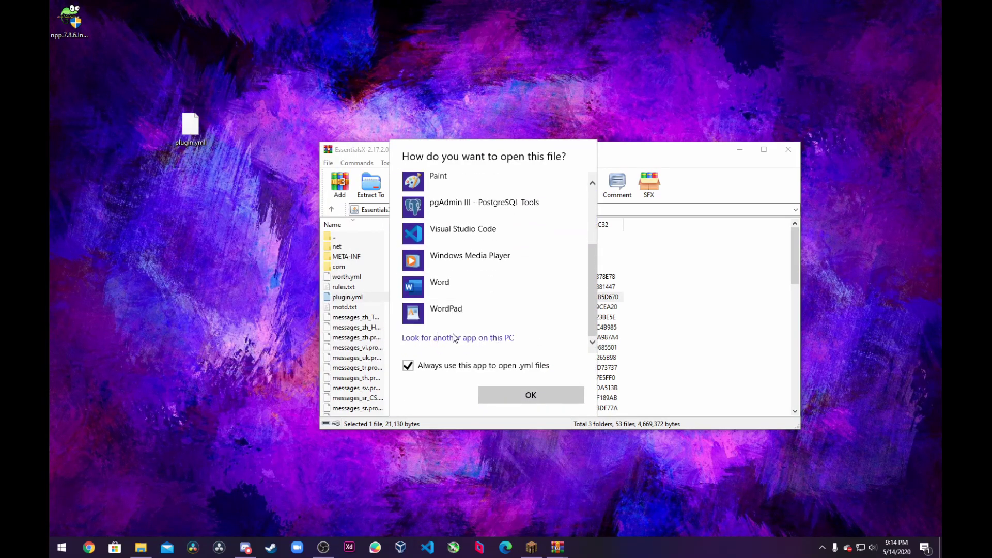
left_click(455, 339)
Pick Notepad++ from the Start Menu Programs folder, then close it once plugin.yml loads.
left_click(284, 27)
key("ctrl+v")
key("Return")
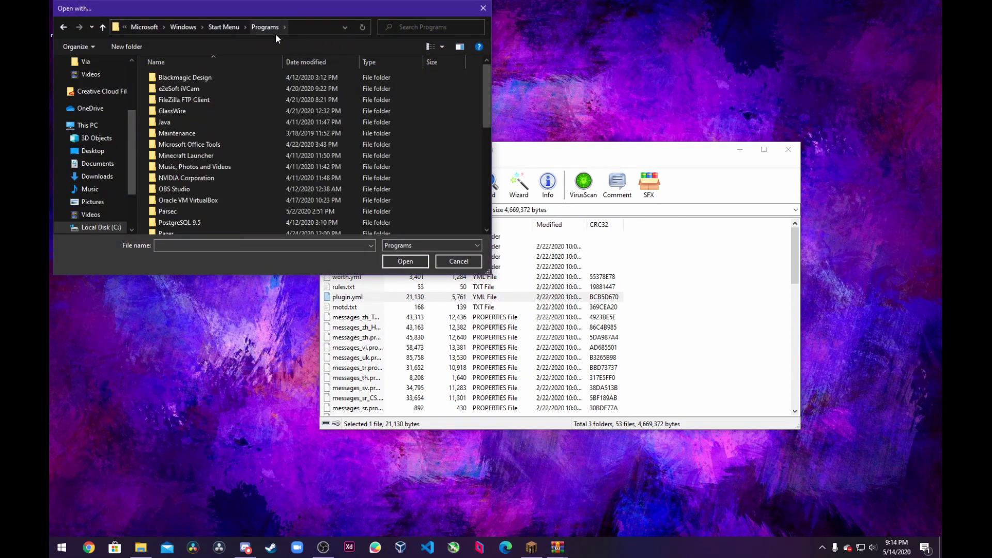
scroll(238, 148, "down", 5)
scroll(237, 149, "down", 4)
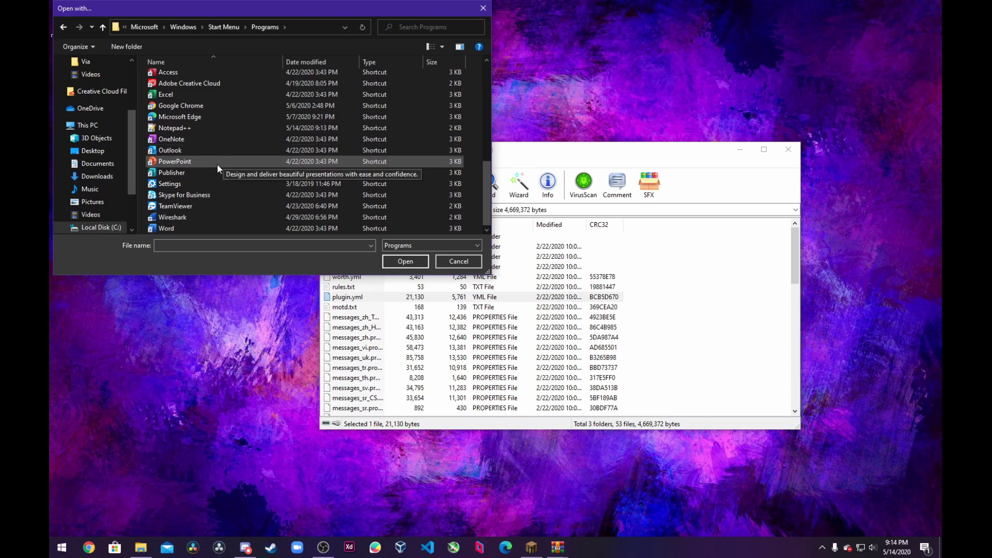
double_click(197, 131)
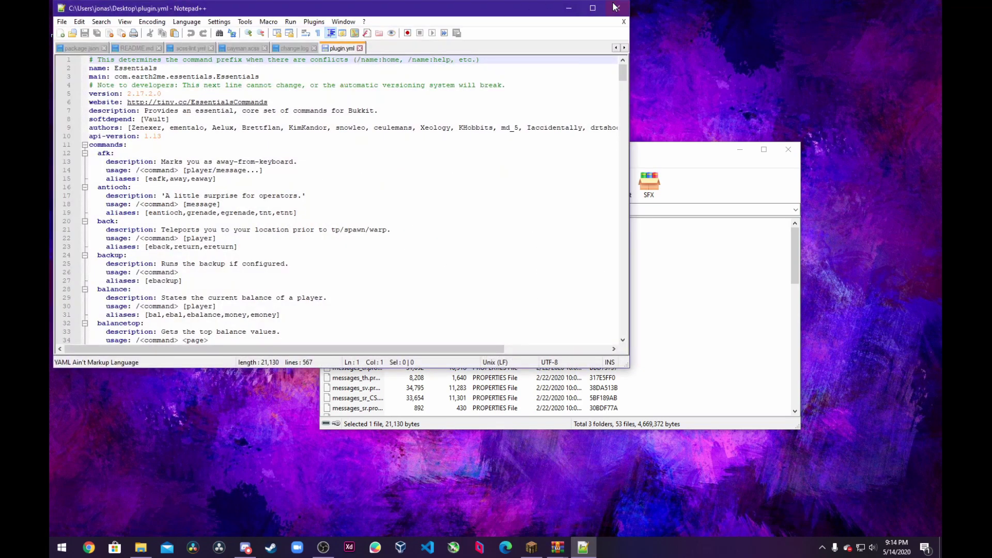
left_click(615, 8)
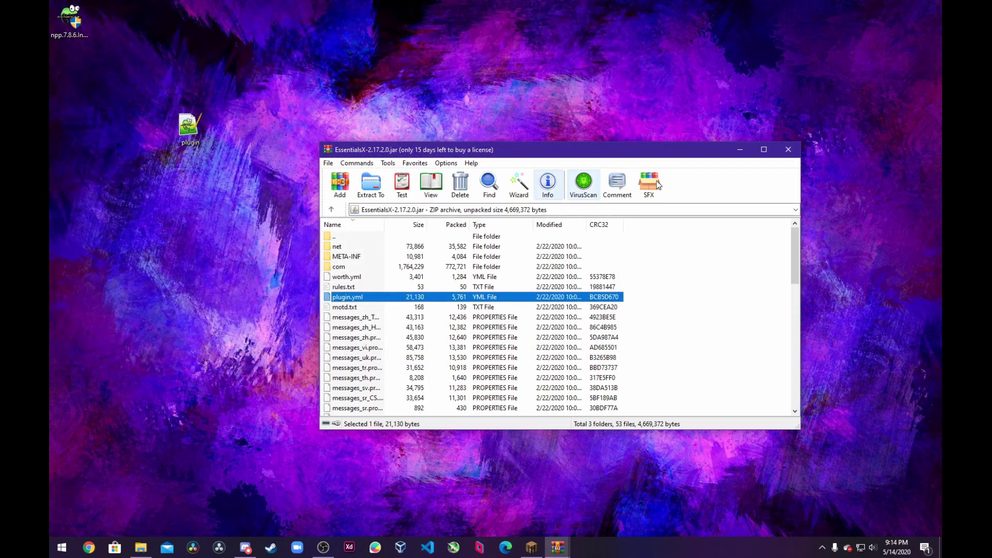
left_click(328, 163)
left_click(645, 158)
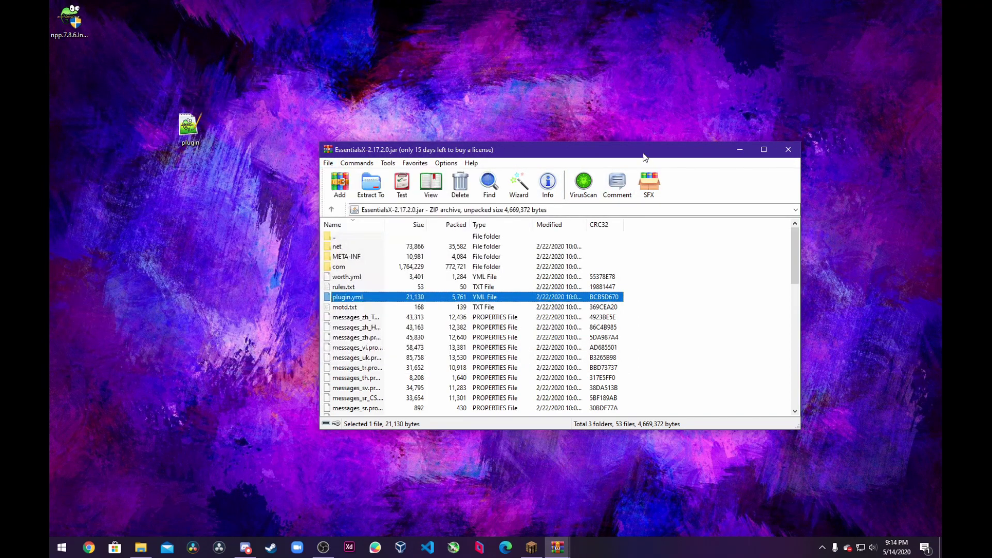
left_click(781, 156)
right_click(474, 228)
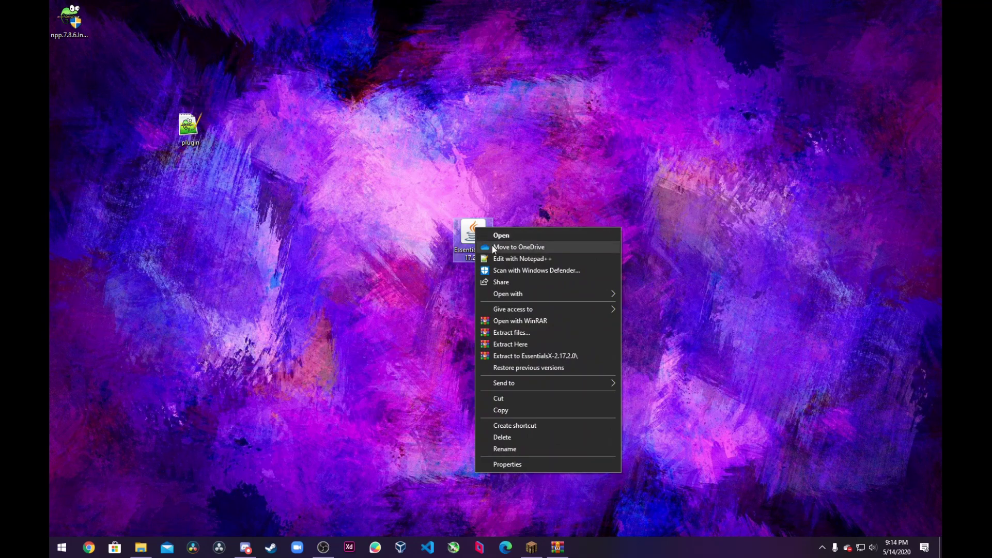
left_click(525, 321)
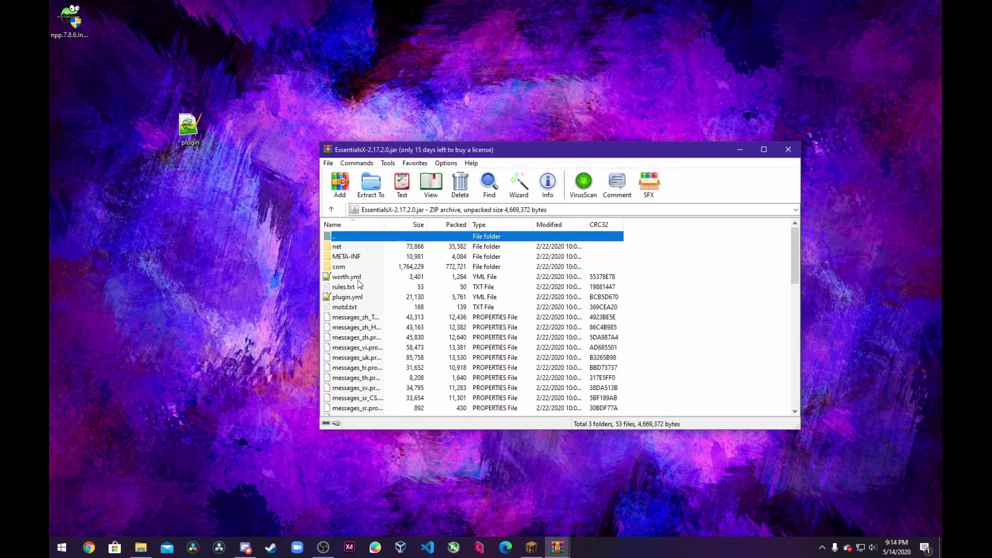
left_click(355, 279)
left_click(327, 299)
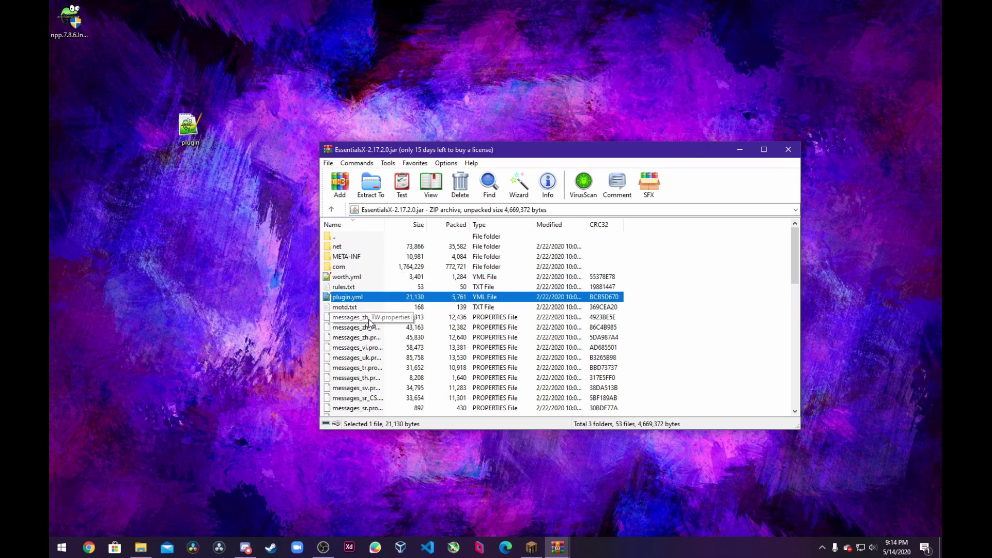
scroll(417, 302, "down", 7)
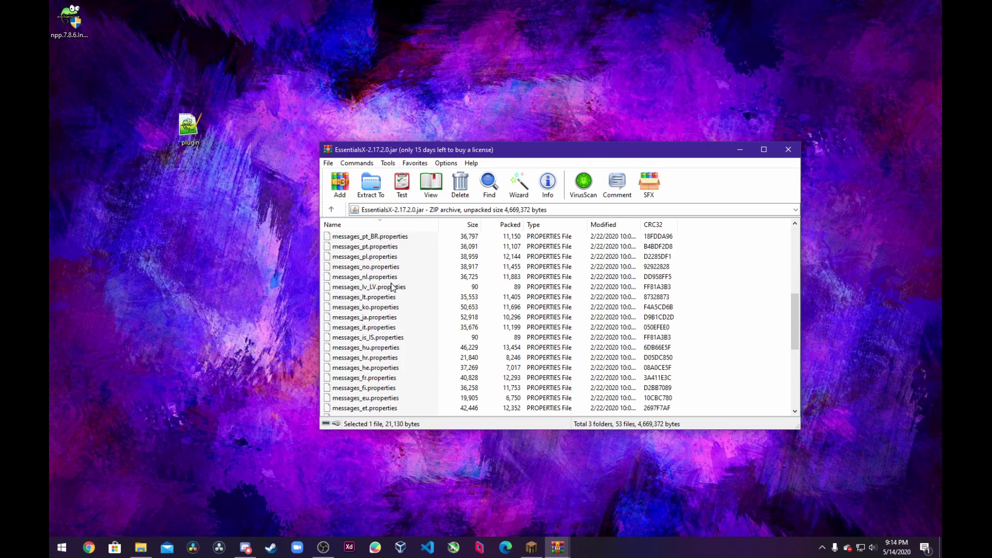
scroll(365, 319, "down", 3)
left_click(413, 288)
left_click(396, 336)
left_click(393, 298)
right_click(392, 299)
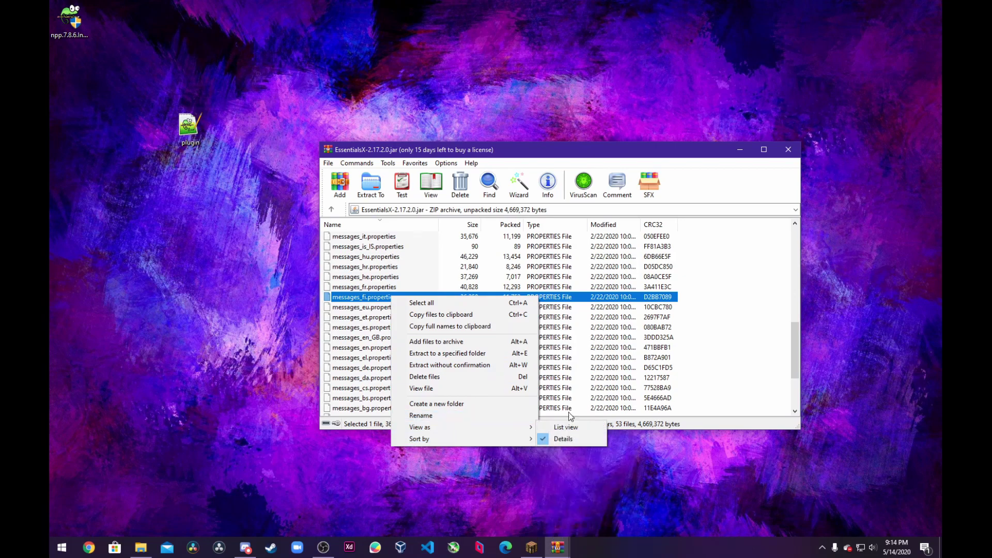
left_click(752, 330)
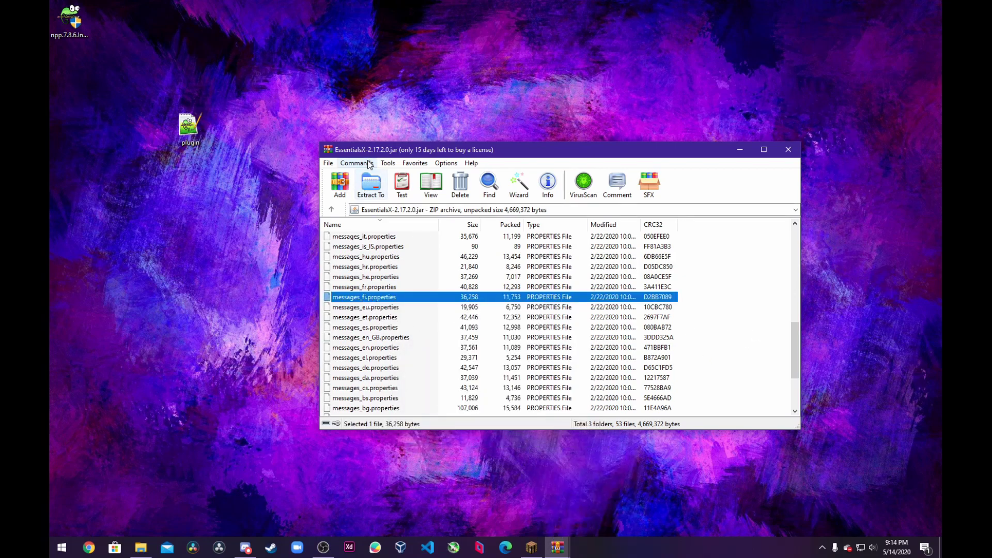
left_click(387, 163)
mouse_move(336, 164)
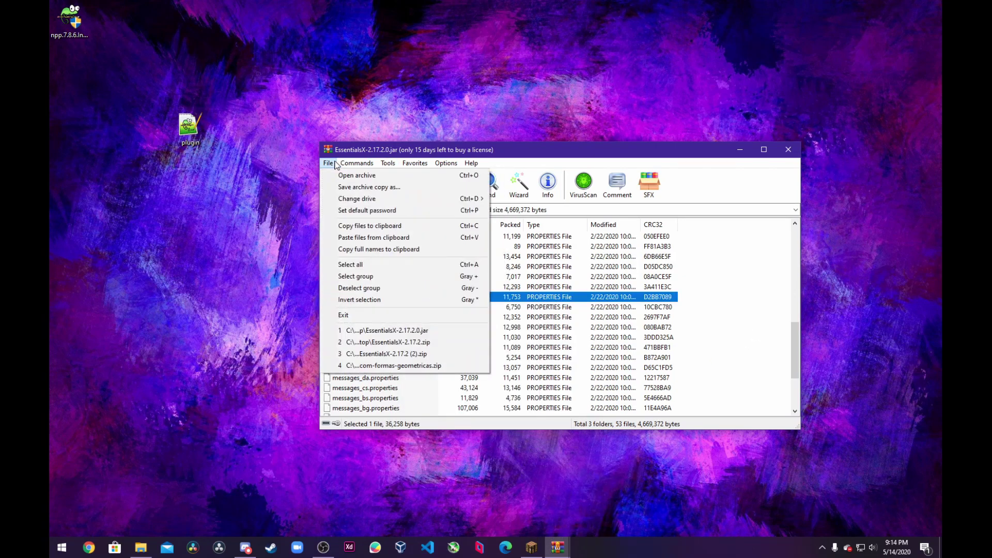
mouse_move(377, 198)
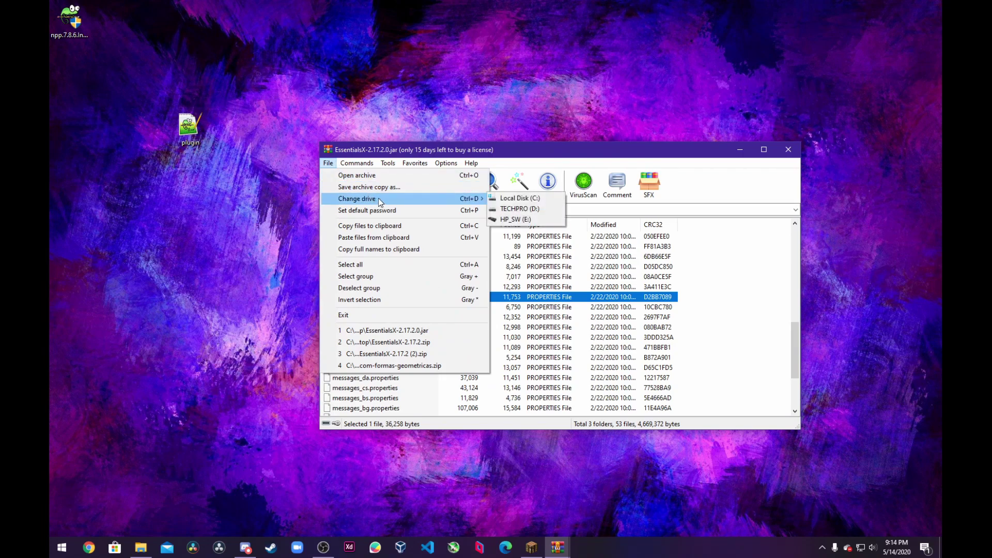
left_click(716, 299)
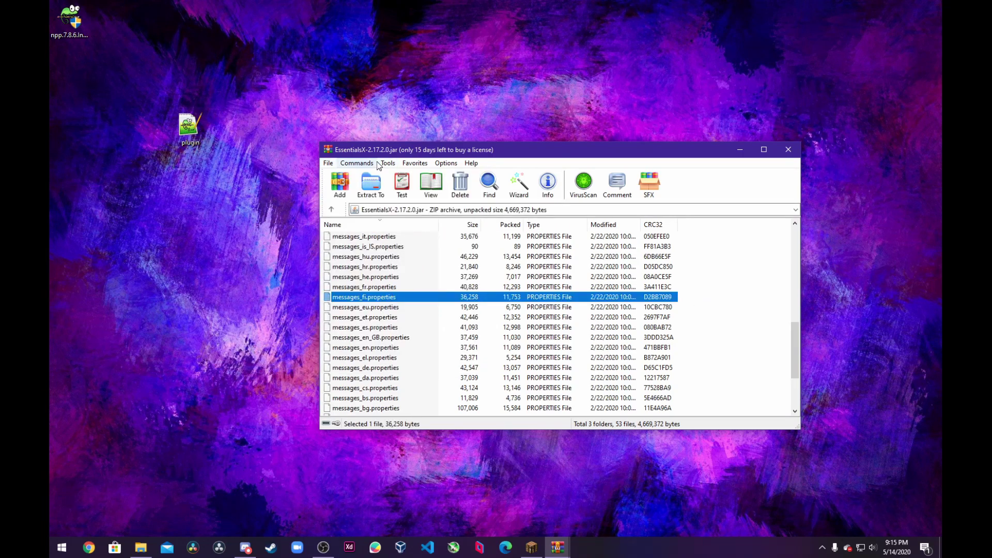
Extract messages_fi.properties to the desktop and browse for a program to open it.
left_click_drag(383, 297, 191, 240)
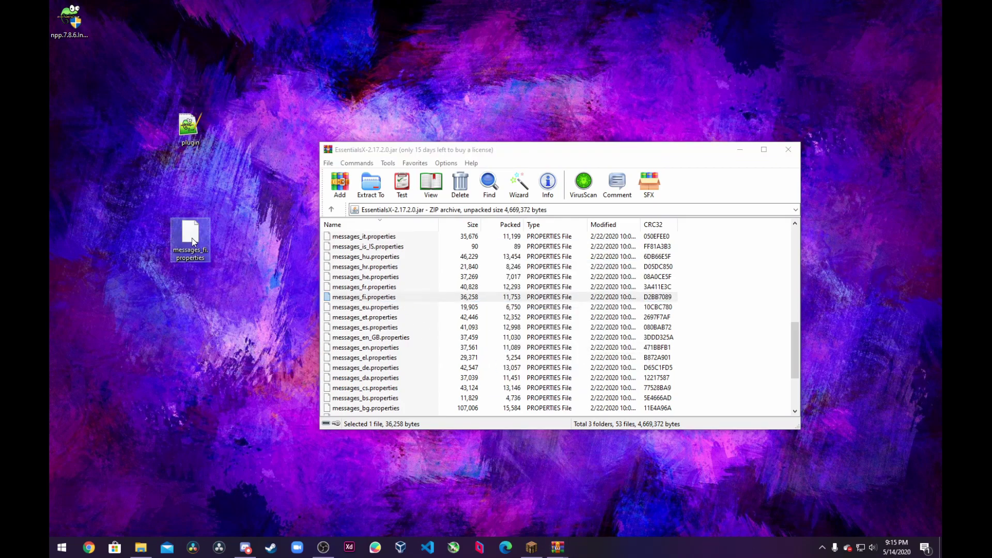
right_click(192, 242)
left_click(241, 247)
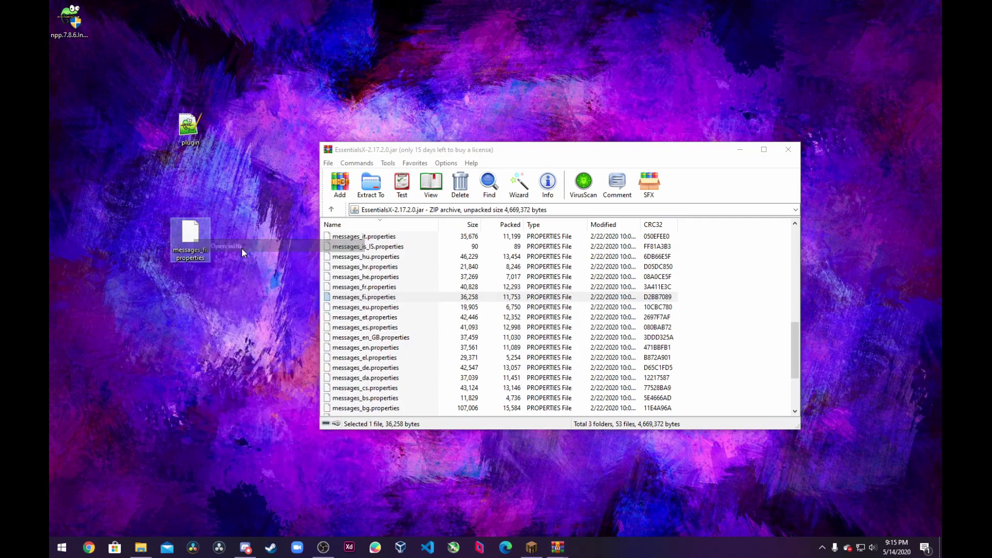
left_click(432, 209)
scroll(471, 247, "down", 2)
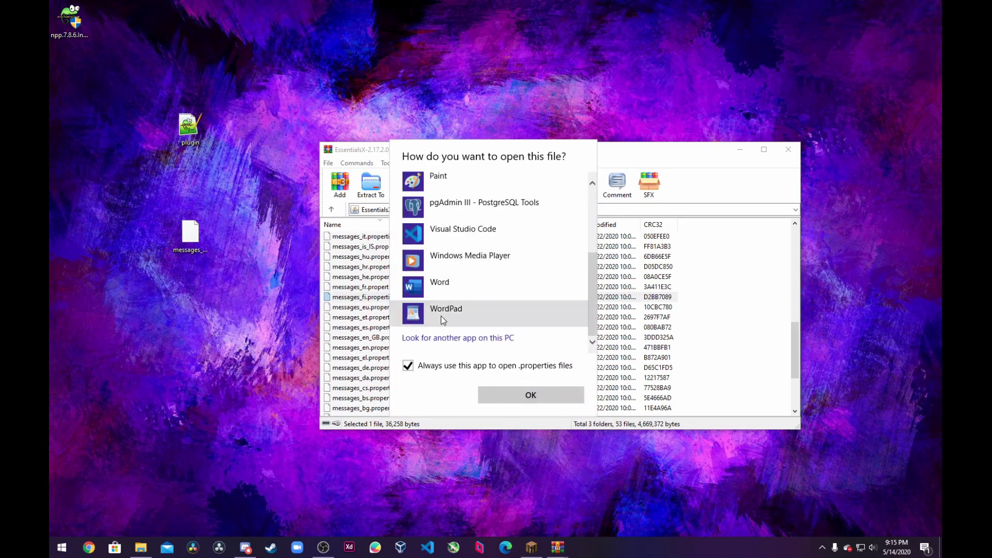
left_click(436, 333)
Open it with Notepad++ from Start Menu Programs, then close Notepad++ and WinRAR.
left_click(290, 28)
key("BackSpace")
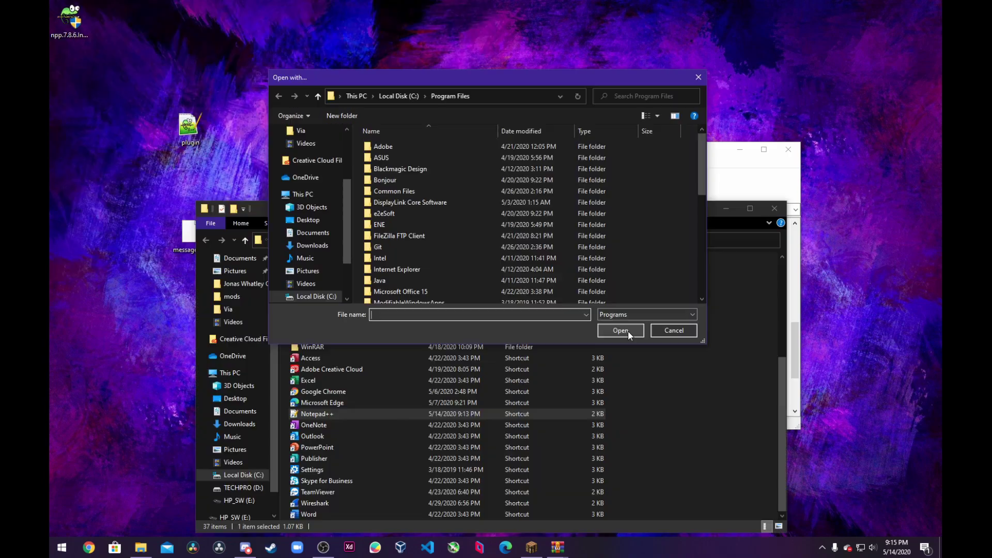
scroll(441, 214, "down", 10)
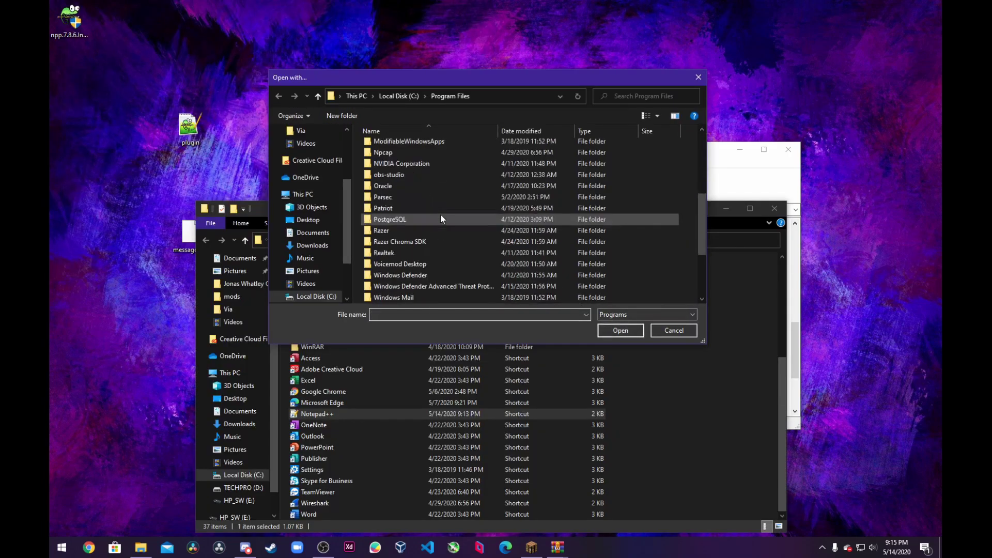
left_click(442, 93)
type("C:\\ProgramData\\Microsoft\\Windows\\Start Menu\\Programs")
key("Return")
scroll(434, 207, "down", 9)
double_click(410, 197)
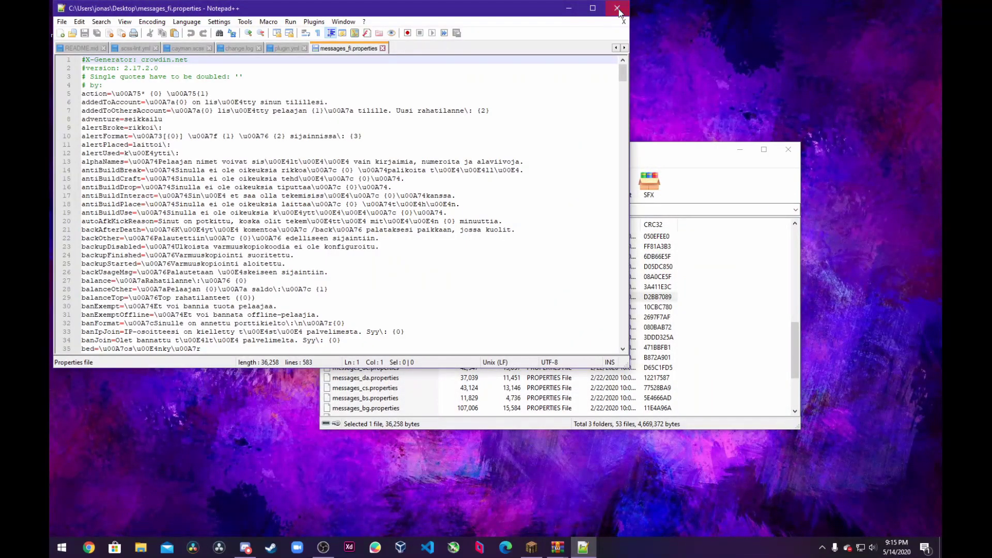
left_click(618, 9)
left_click(796, 148)
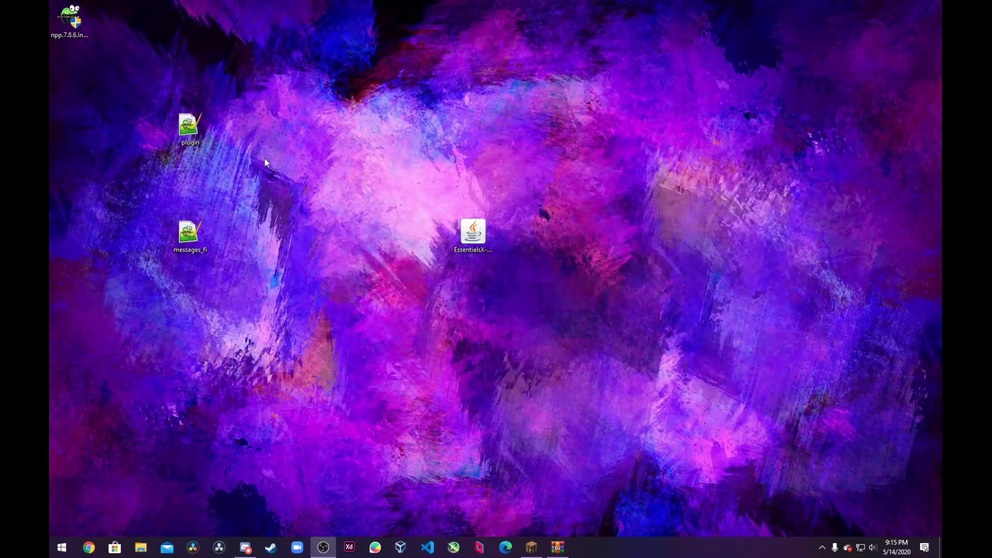
Open the EssentialsX jar as an archive in WinRAR.
right_click(468, 241)
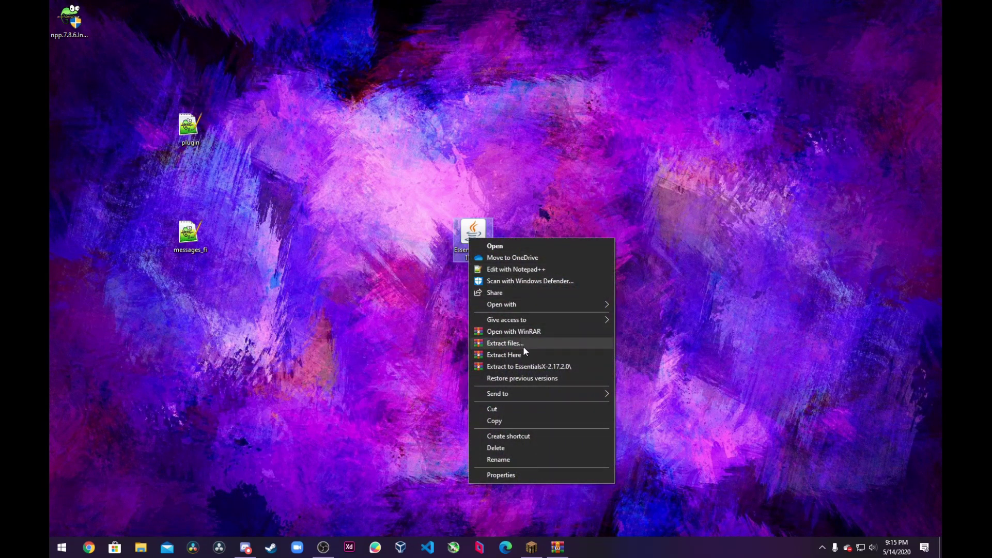
left_click(521, 332)
scroll(435, 318, "down", 8)
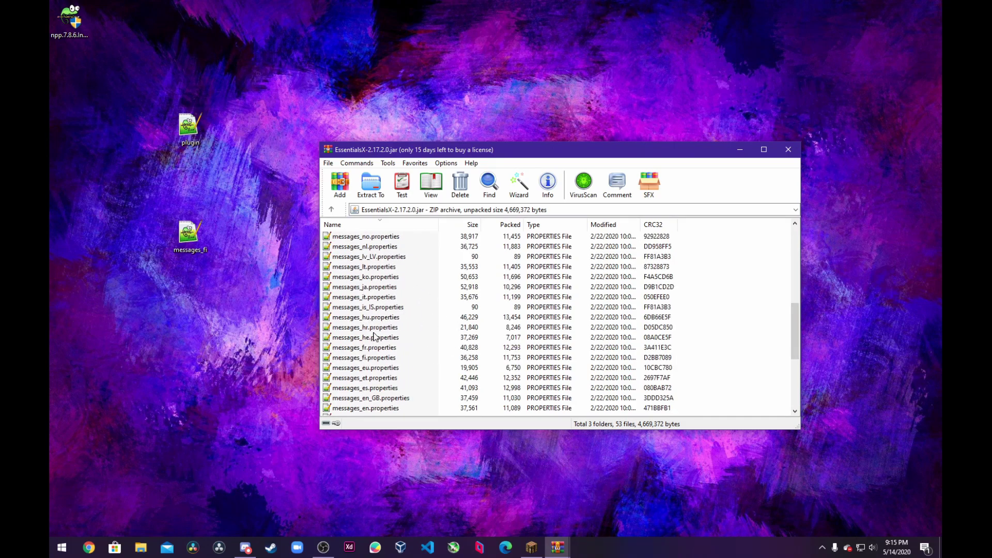
left_click_drag(416, 157, 397, 148)
Find messages_en.properties in the listing and open it in Notepad++.
scroll(366, 315, "up", 7)
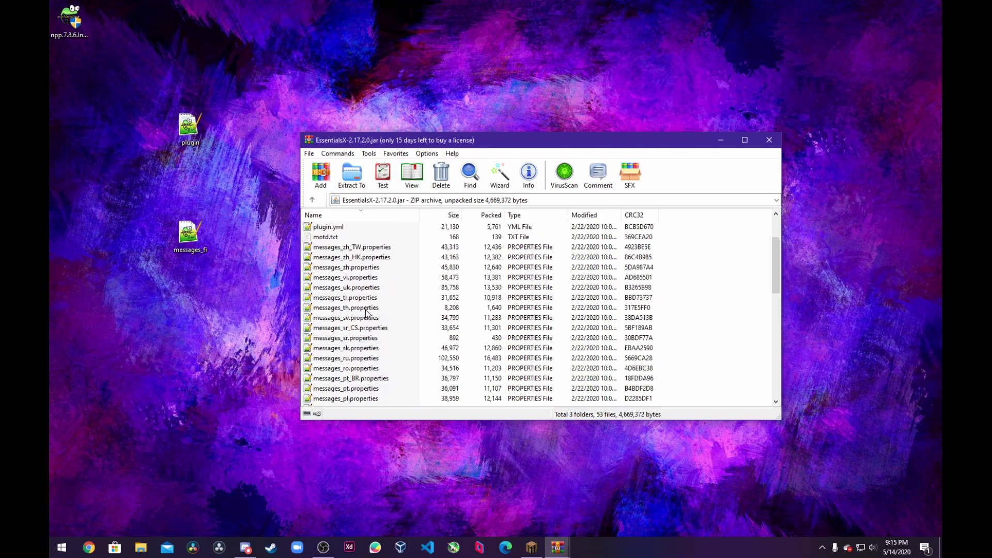
scroll(366, 313, "up", 2)
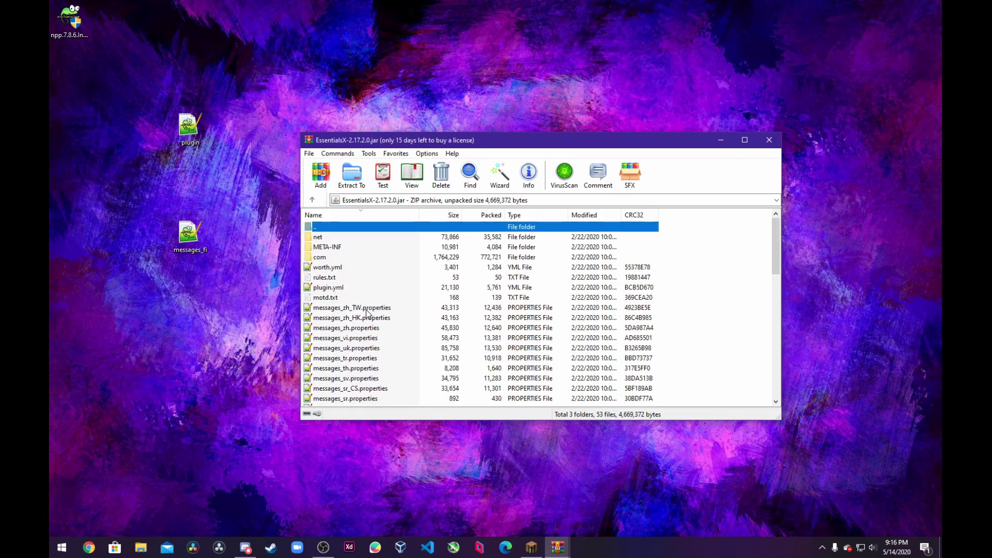
scroll(367, 311, "down", 2)
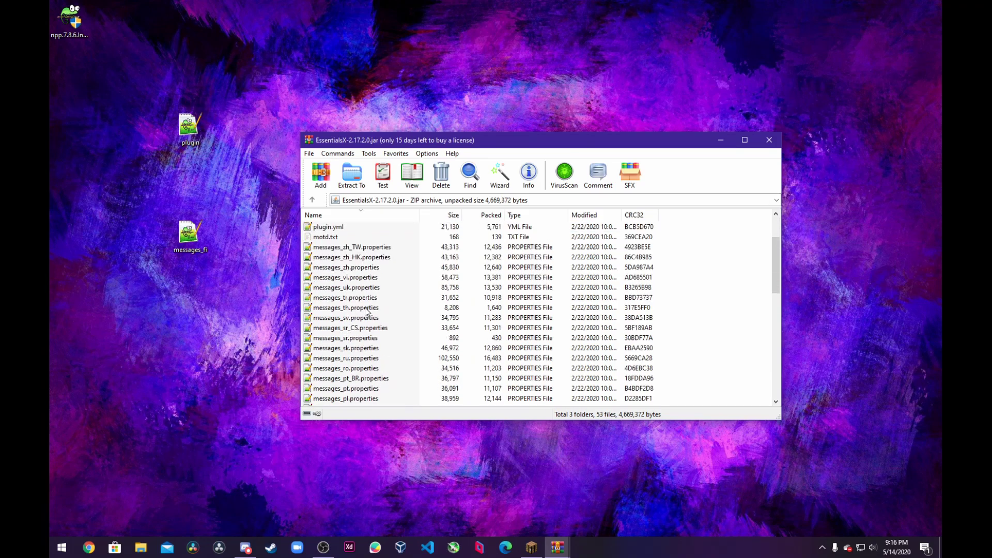
scroll(366, 312, "down", 1)
scroll(366, 312, "down", 2)
scroll(366, 310, "down", 6)
double_click(367, 308)
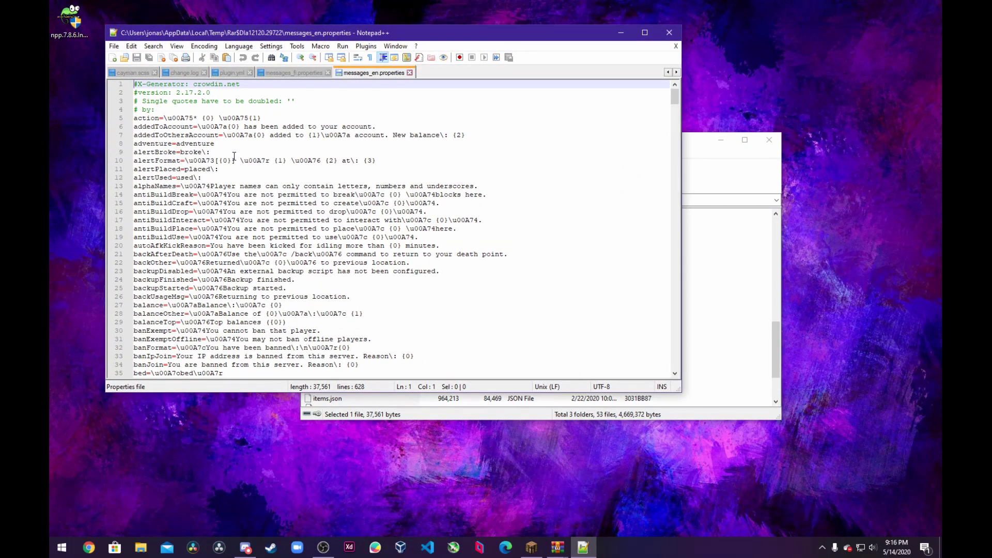
scroll(234, 154, "down", 2)
scroll(245, 177, "up", 2)
Search Google for 'motd color codes minecraft' and open the Minecraft Forum tutorial.
left_click(89, 548)
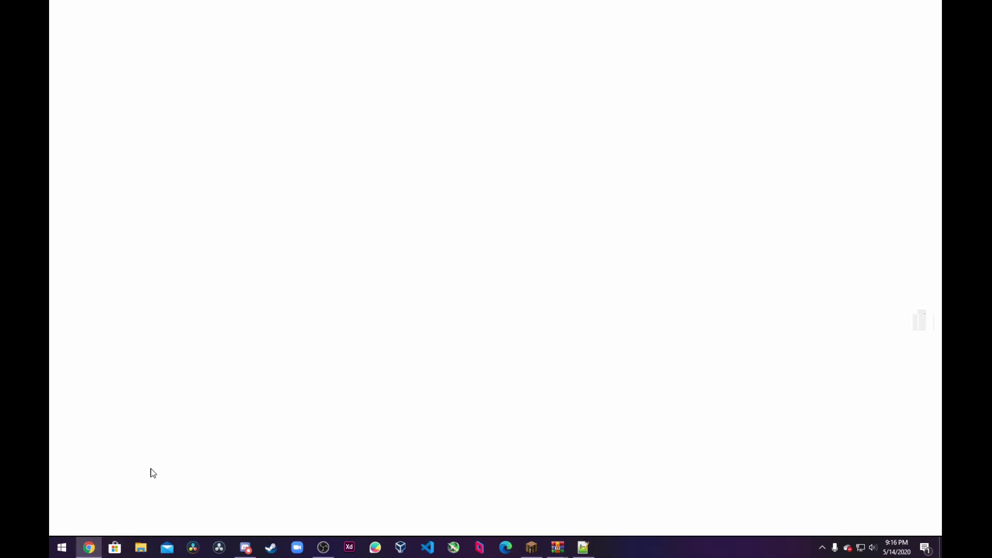
type("mot")
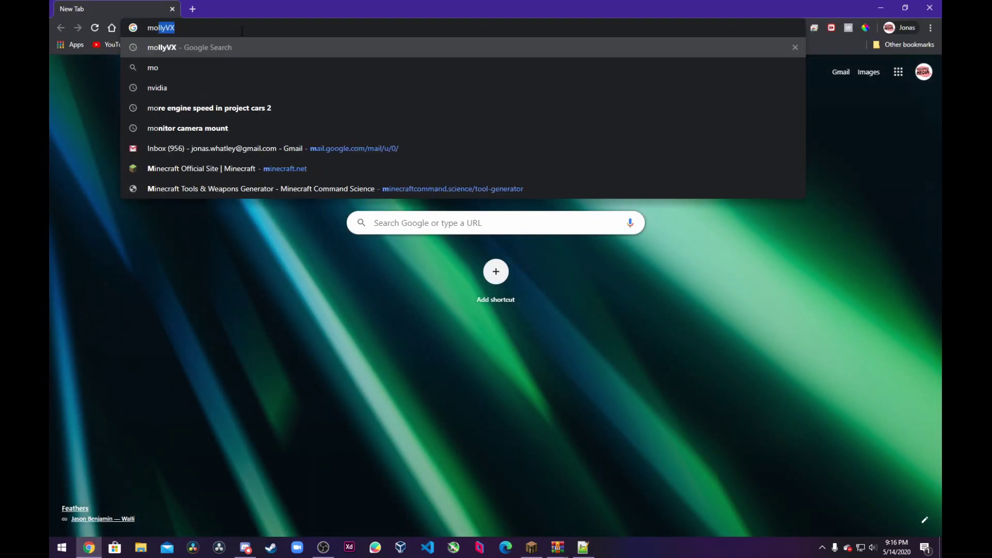
type("d col")
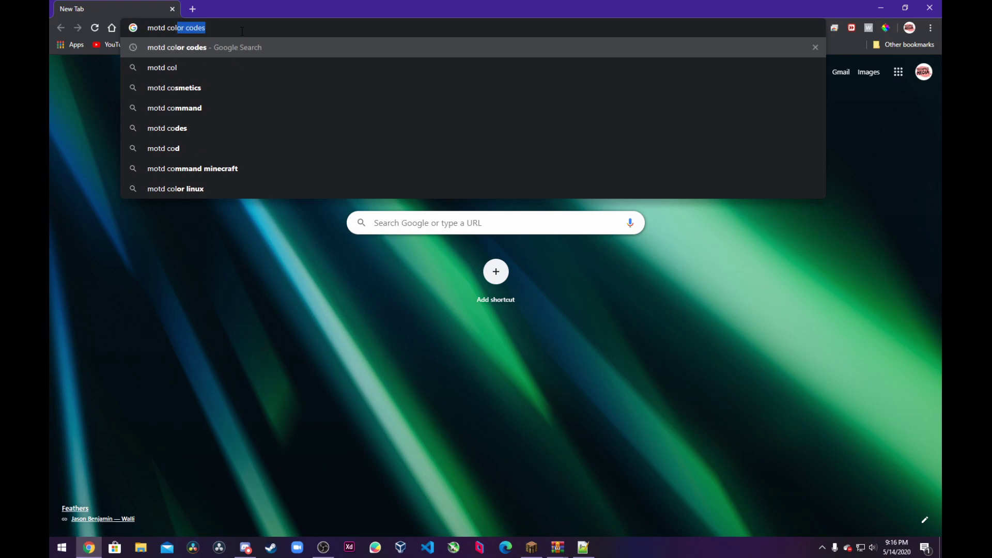
type("or codes minecraft")
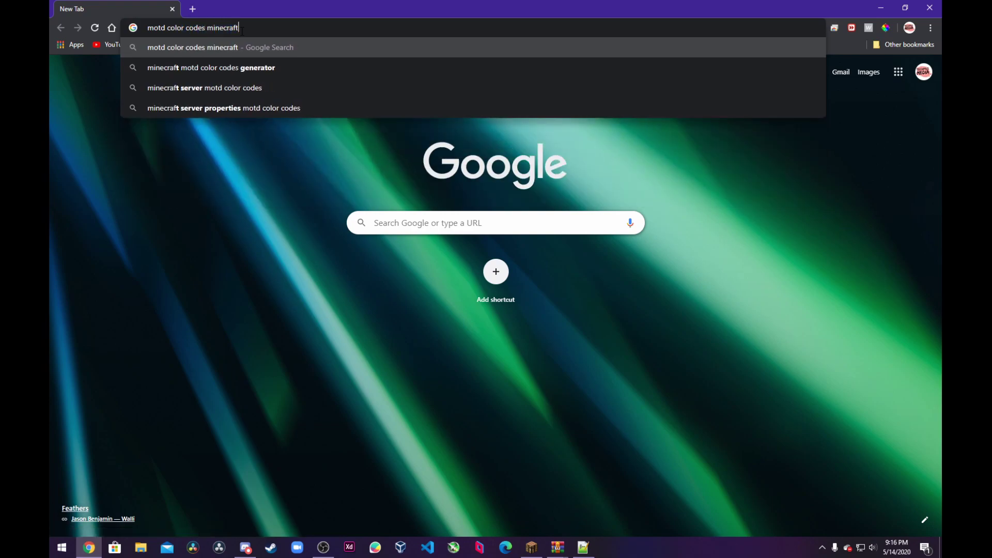
key("Return")
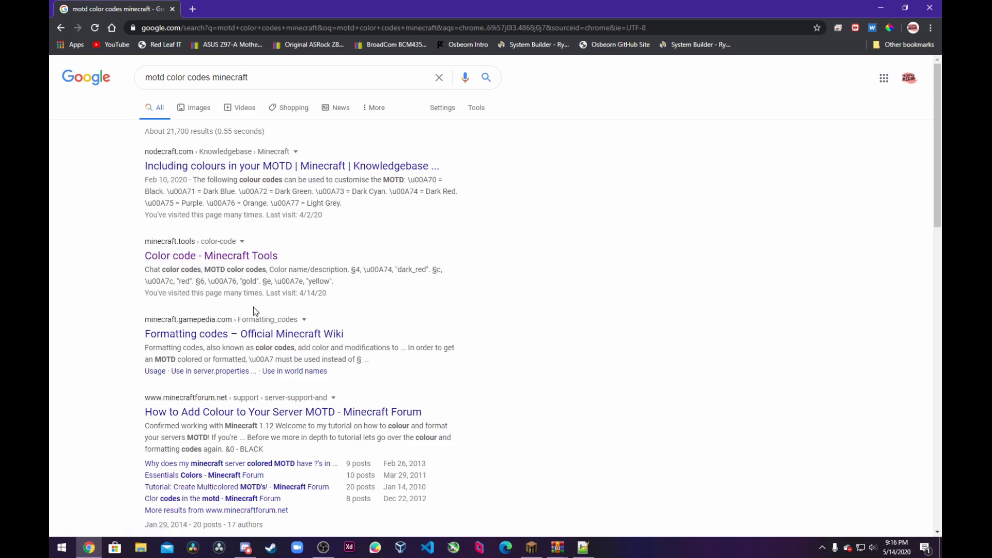
left_click(310, 413)
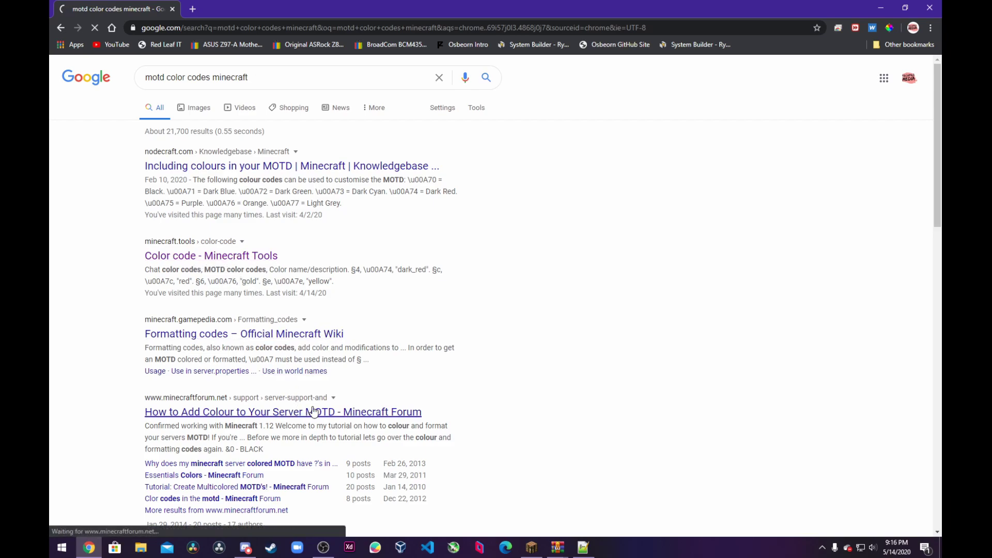
Scroll down to the \u00A70 to \u00A7f colour code list on the page.
scroll(405, 350, "down", 6)
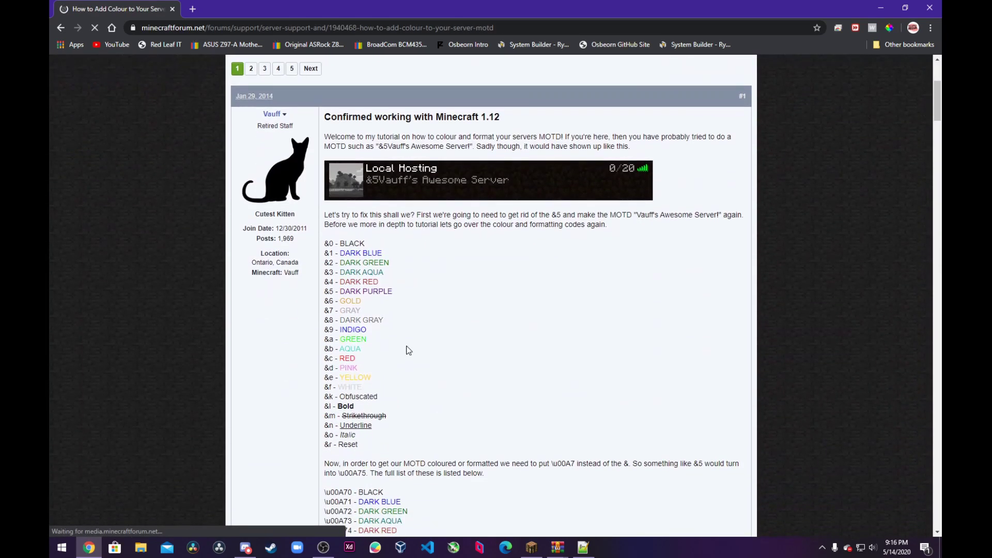
scroll(376, 256, "down", 3)
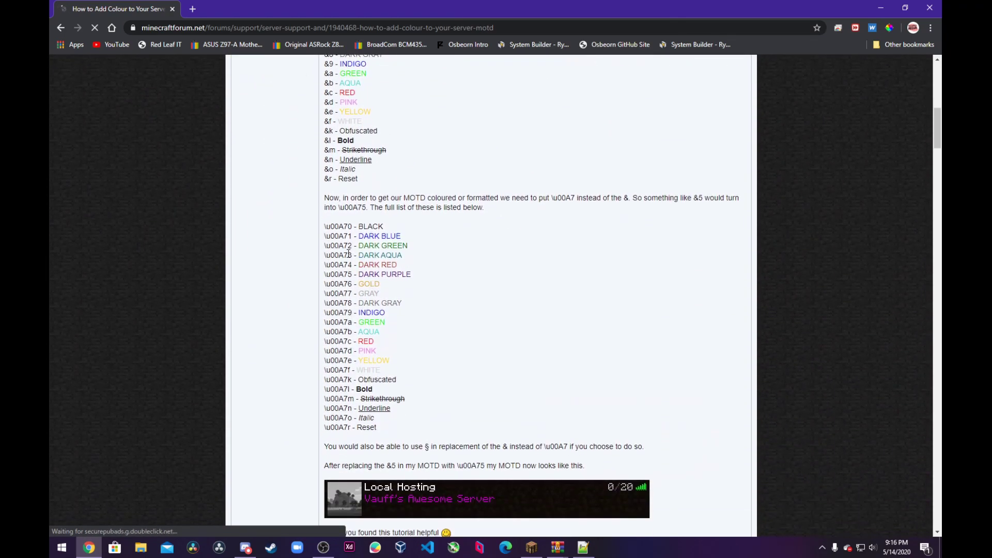
left_click_drag(327, 226, 454, 369)
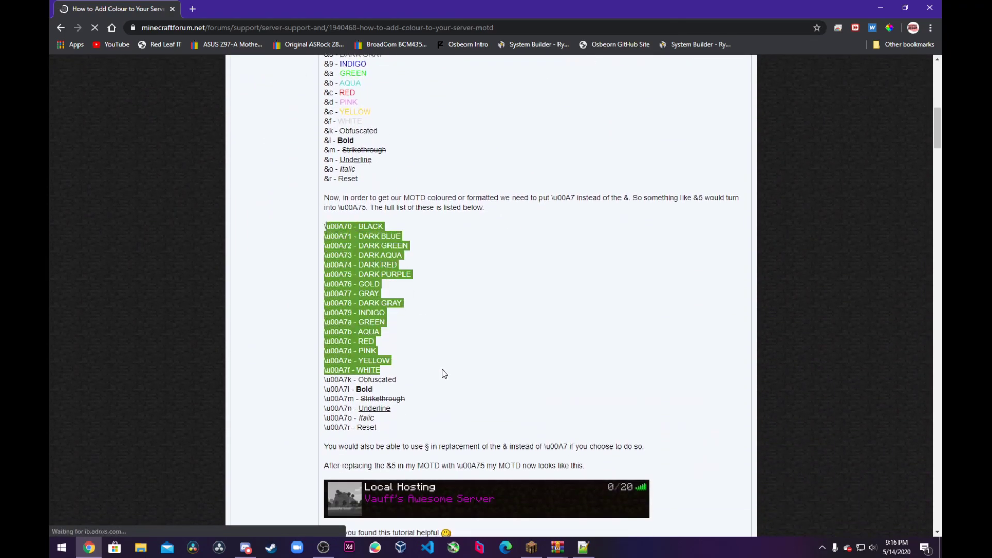
left_click(412, 336)
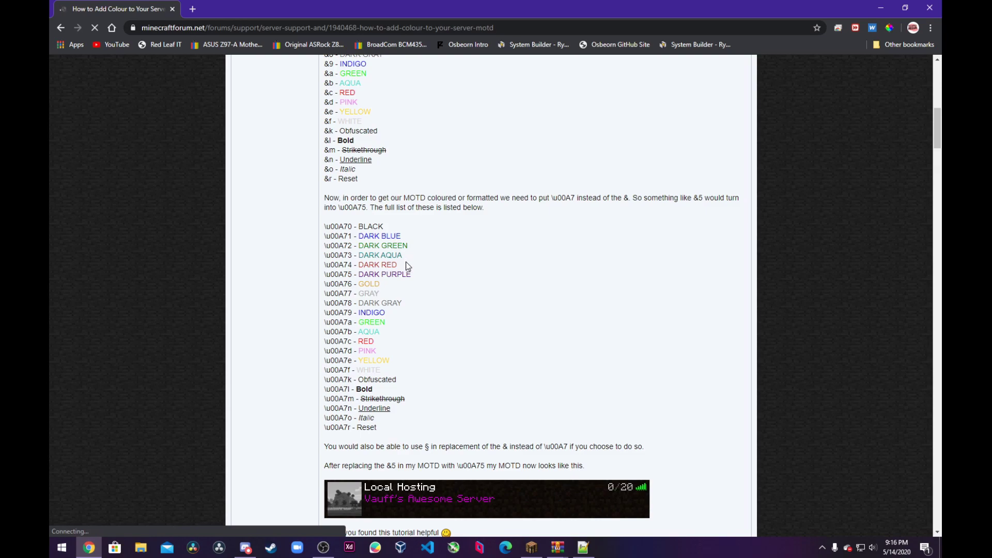
Select \u00A76 on the forum page, snap Chrome left, and centre Notepad++ beside it.
left_click_drag(352, 284, 325, 284)
key("ctrl+c")
left_click_drag(367, 5, 49, 155)
left_click(579, 33)
left_click_drag(579, 33, 743, 73)
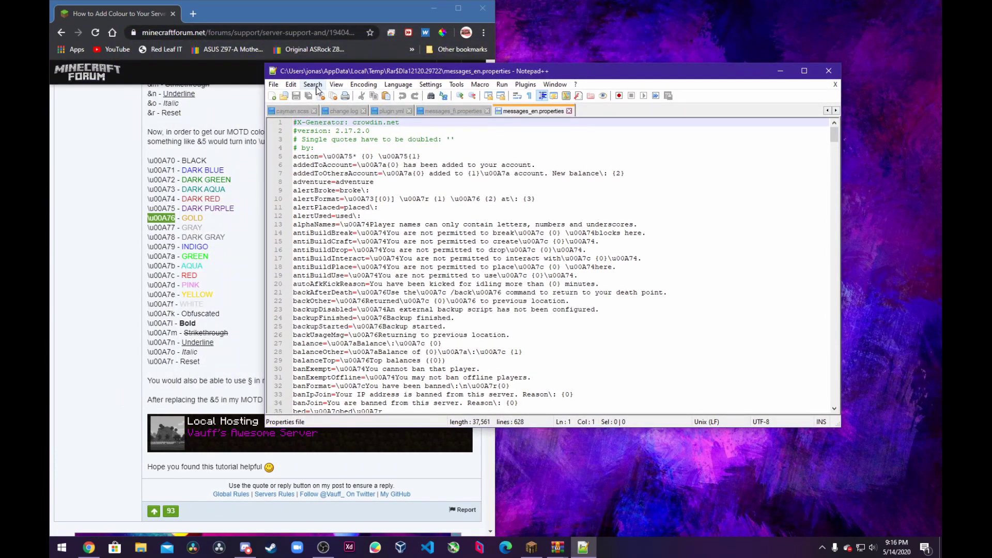
left_click(313, 84)
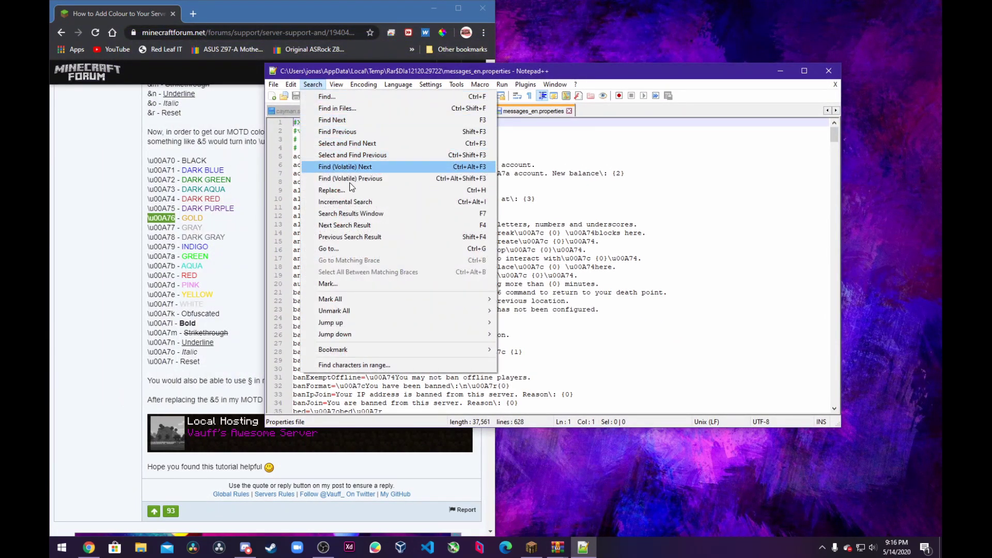
Enter \u00A76 as the Replace dialog's Find text and select \u00A75 on the forum page.
left_click(352, 190)
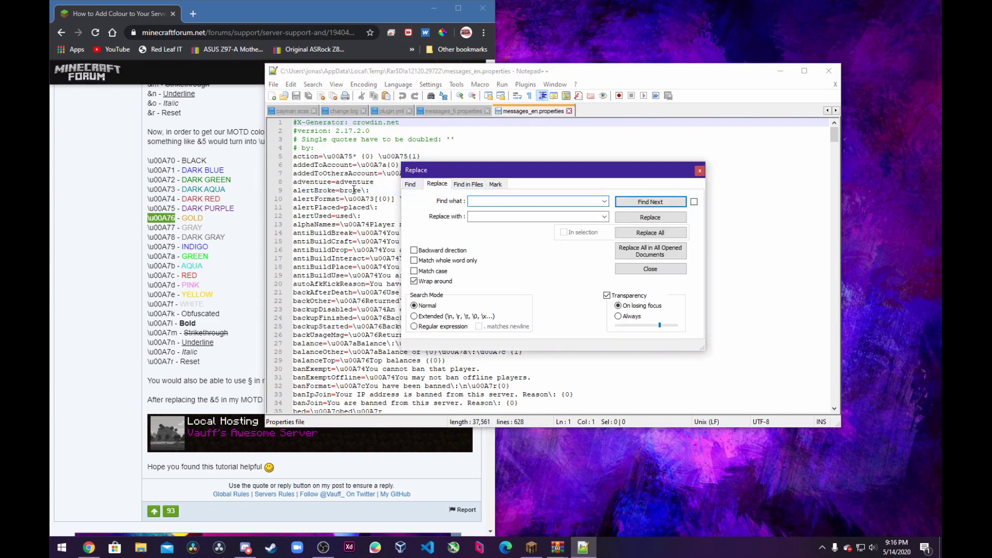
key("ctrl+v")
left_click(229, 246)
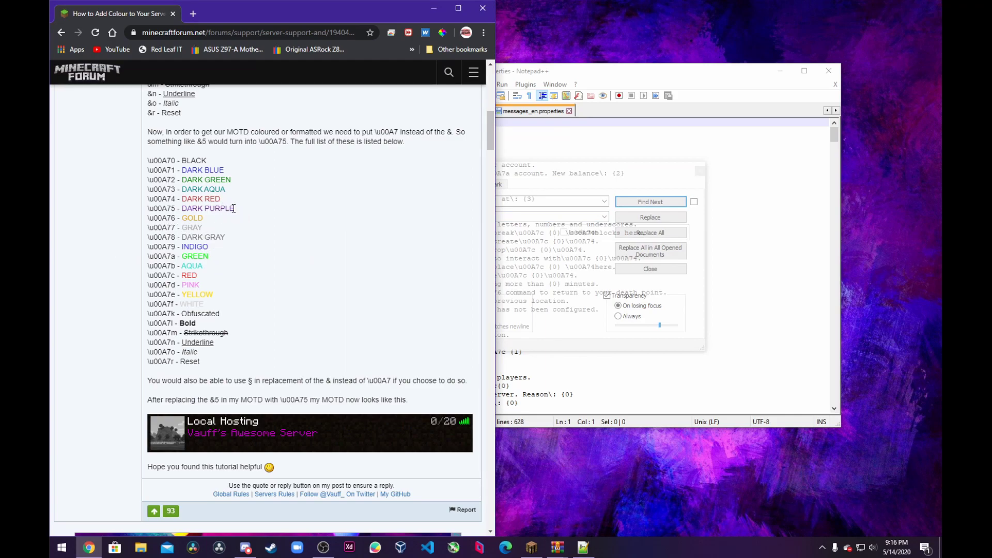
triple_click(163, 209)
double_click(164, 209)
left_click_drag(178, 208, 146, 211)
key("ctrl+c")
Replace all \u00A76 codes with \u00A75 and close the Replace dialog.
left_click(579, 200)
left_click(527, 217)
key("ctrl+v")
left_click(647, 234)
left_click(647, 233)
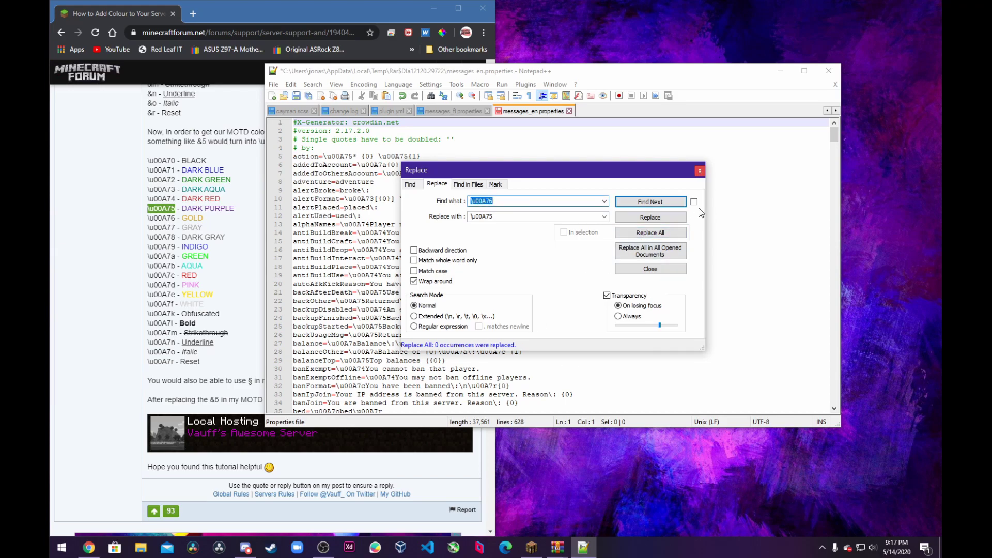
left_click(666, 269)
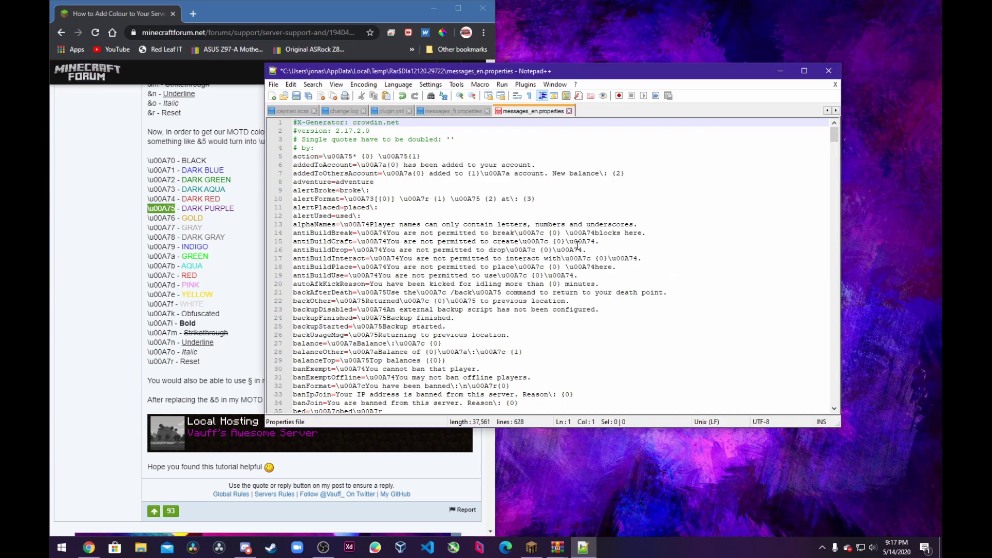
Save messages_en.properties and close the cayman.scss, change.log, plugin.yml and messages_fi.properties tabs.
scroll(469, 238, "down", 2)
scroll(469, 238, "up", 2)
left_click(301, 97)
left_click(314, 111)
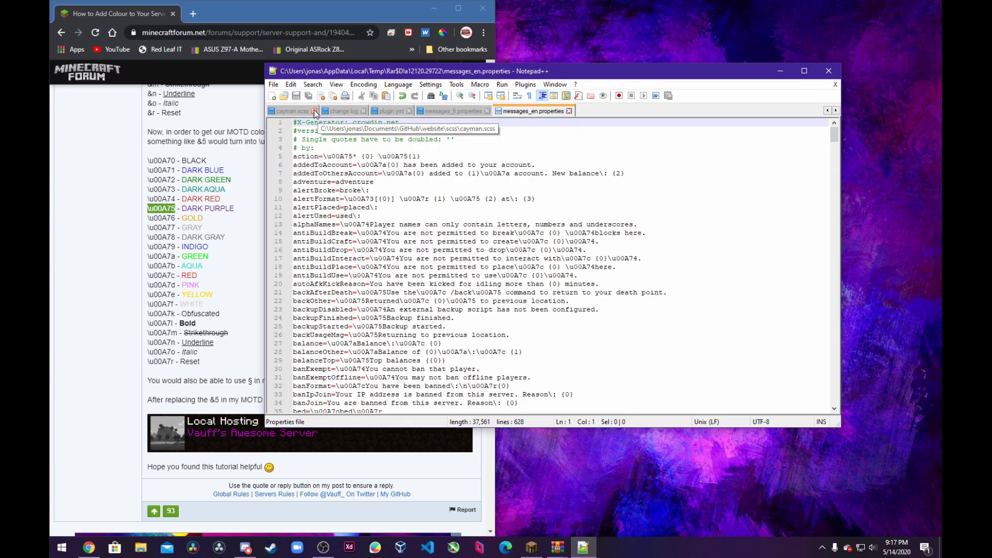
left_click(310, 111)
left_click(307, 111)
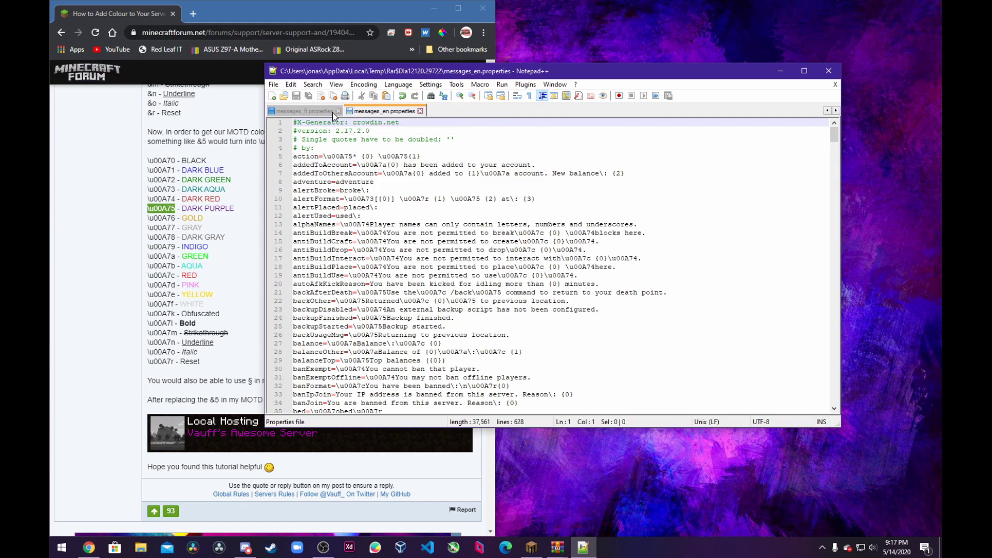
left_click(339, 111)
Select the \u00A74 colour code on the forum page and bring Notepad++ back to the front.
left_click_drag(376, 72, 442, 78)
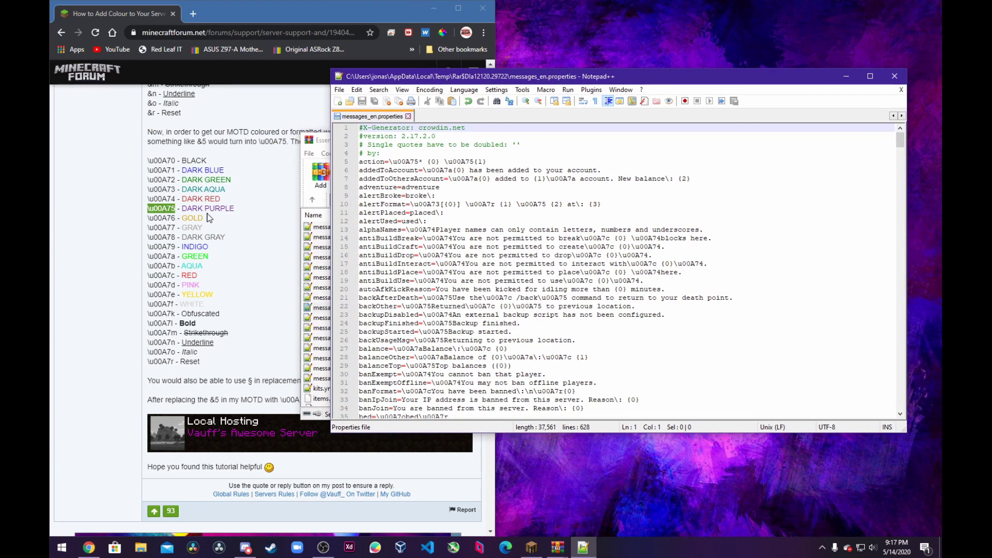
left_click_drag(177, 199, 145, 205)
left_click(711, 119)
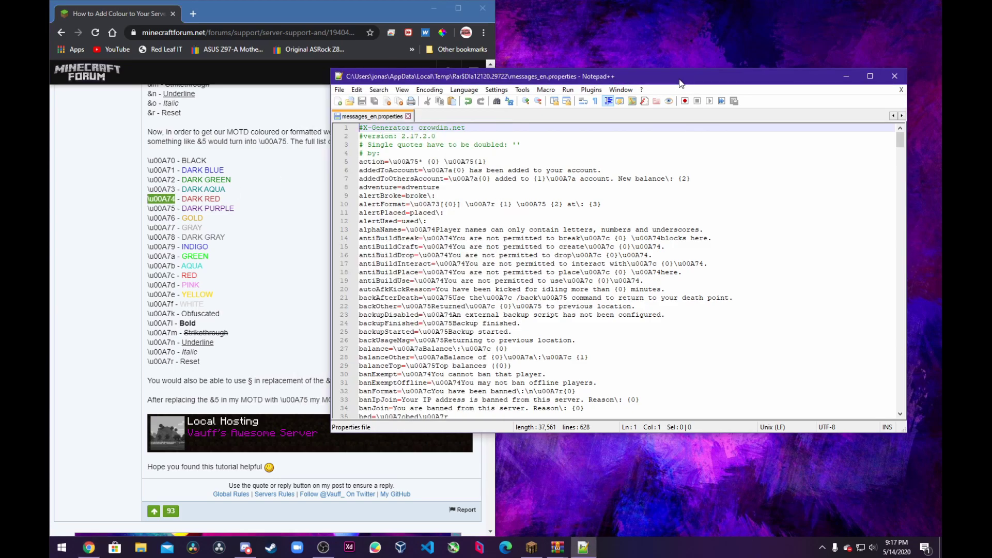
left_click(378, 92)
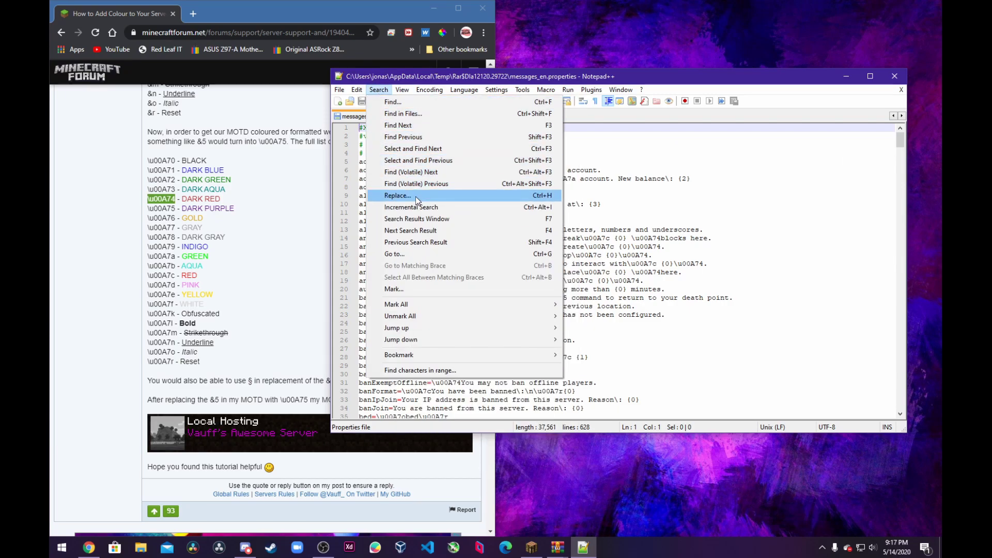
Use Replace to change all 230 \u00A74 codes to \u00A7c in messages_en.properties.
left_click(398, 196)
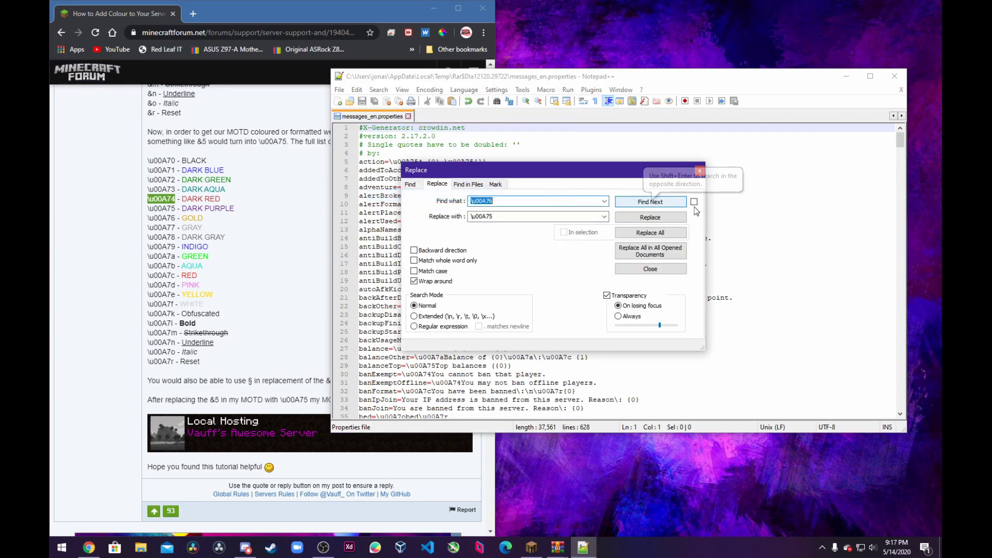
left_click(508, 200)
double_click(511, 216)
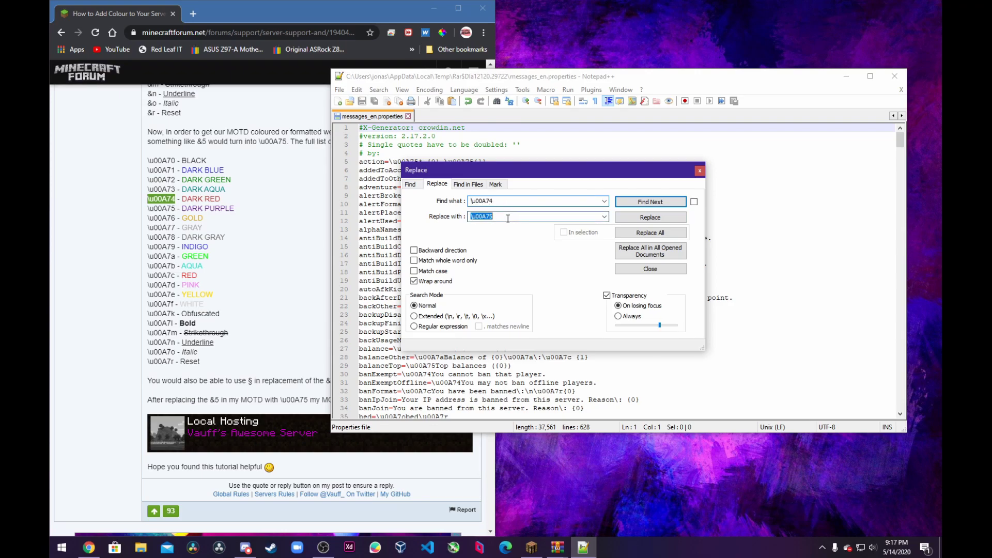
left_click(178, 277)
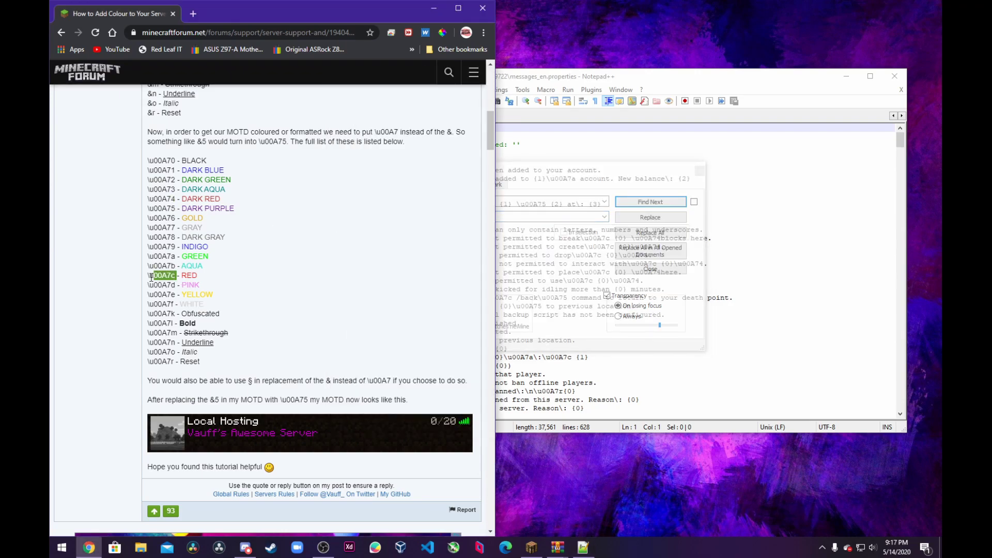
left_click(584, 546)
left_click(506, 215)
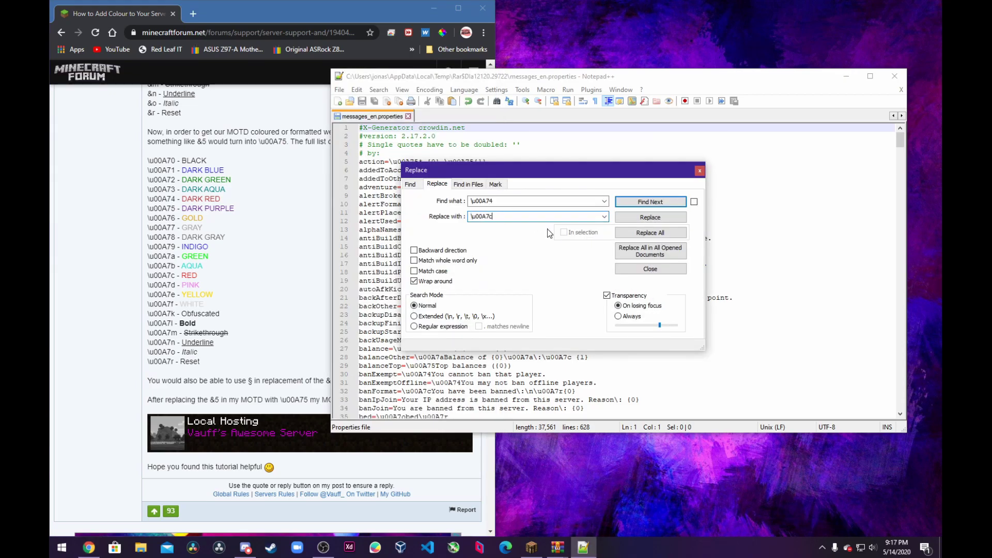
left_click(651, 232)
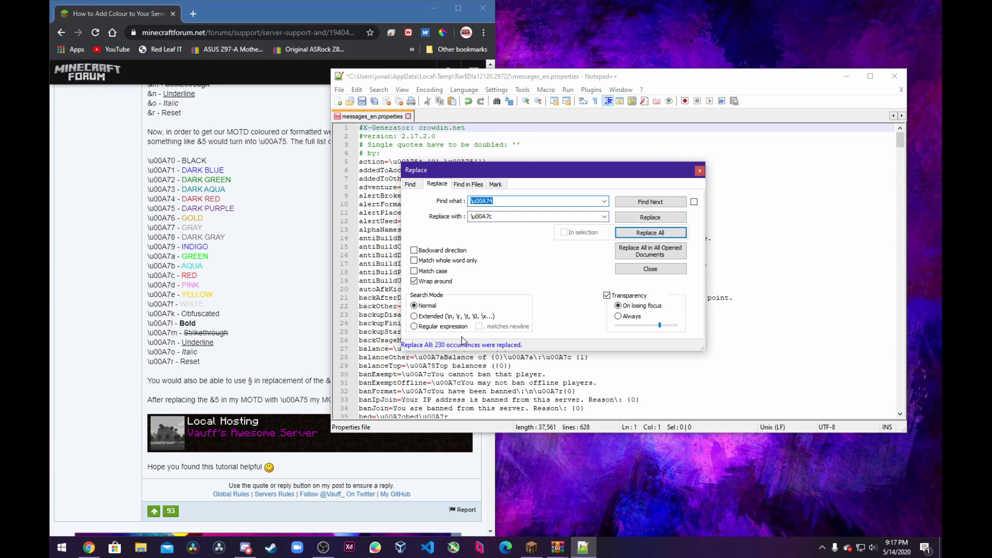
left_click(650, 232)
left_click_drag(551, 173, 715, 141)
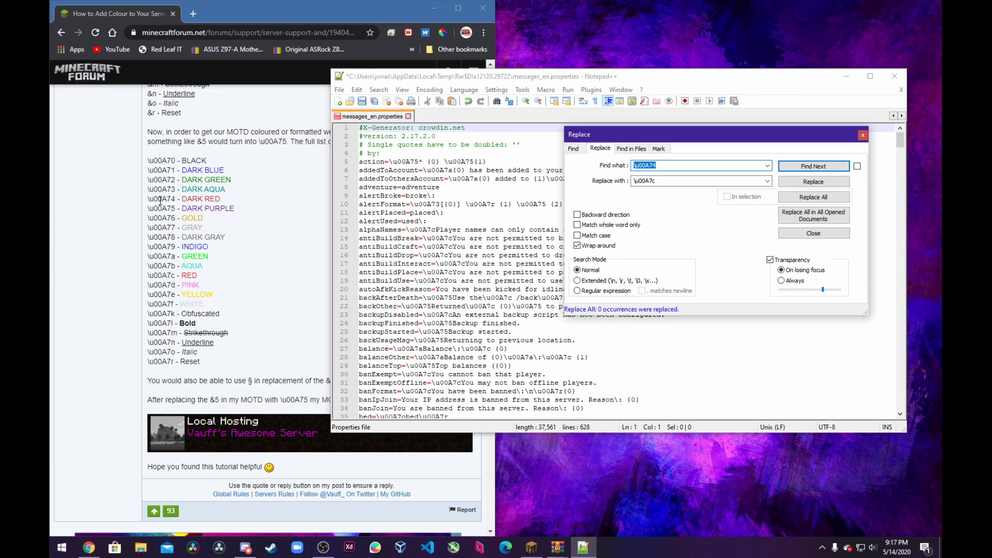
Copy \u00A7a from the tutorial and replace all 38 occurrences with \u00A7f.
left_click(174, 257)
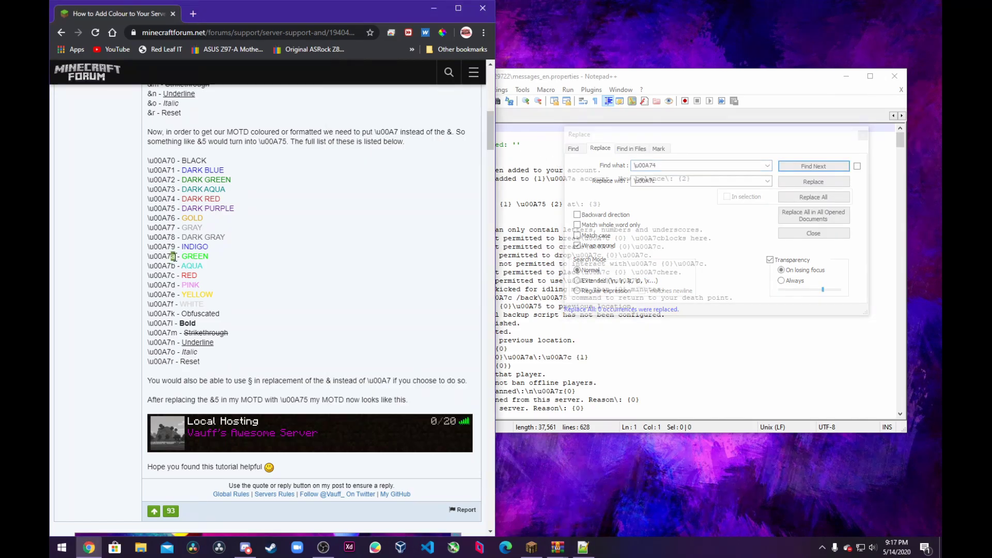
left_click_drag(175, 257, 144, 262)
key("ctrl+c")
left_click(665, 218)
left_click(671, 166)
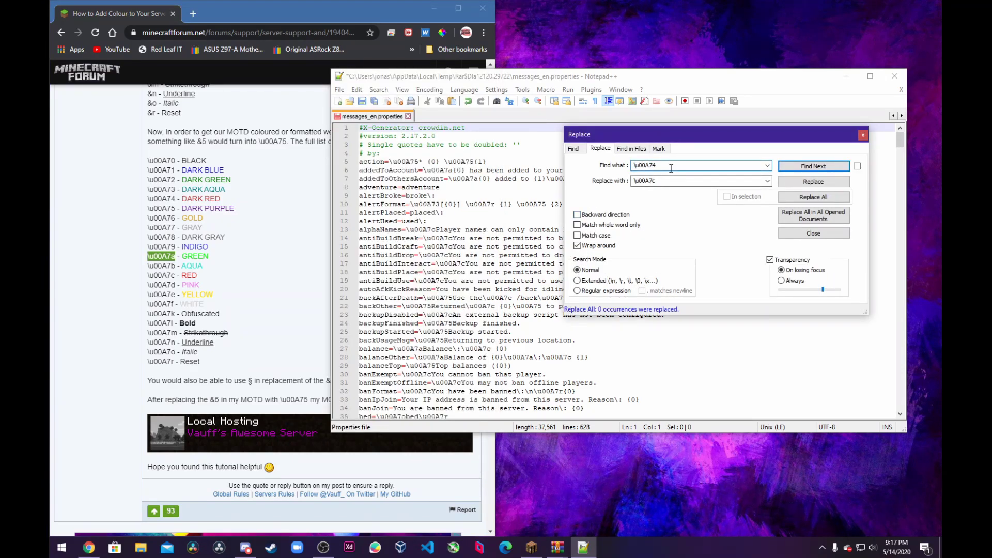
key("ctrl+v")
left_click(666, 180)
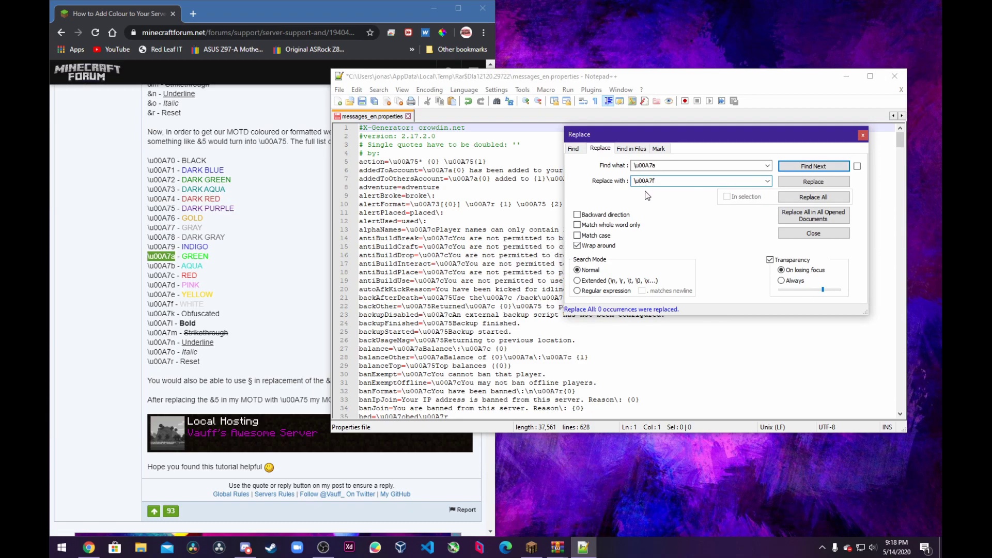
left_click(814, 197)
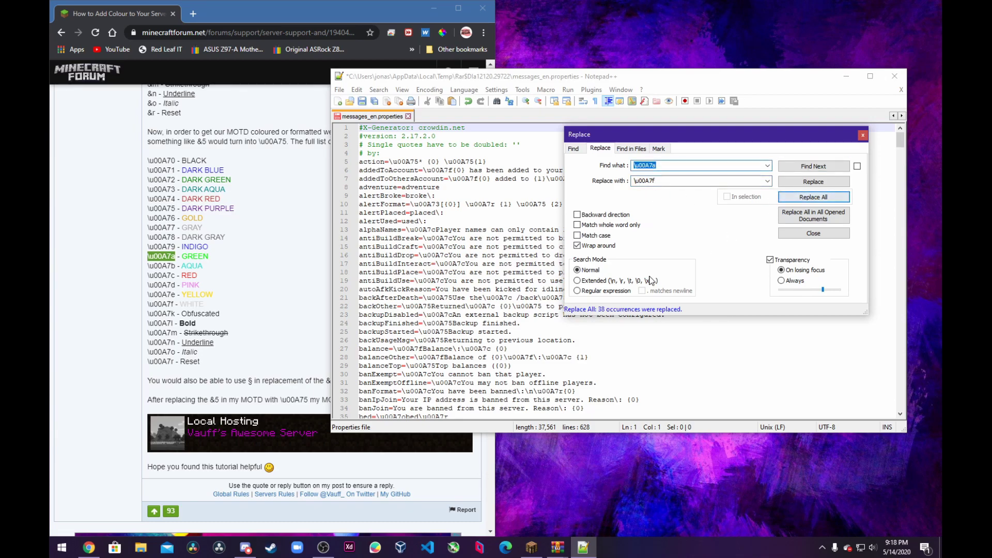
left_click(808, 197)
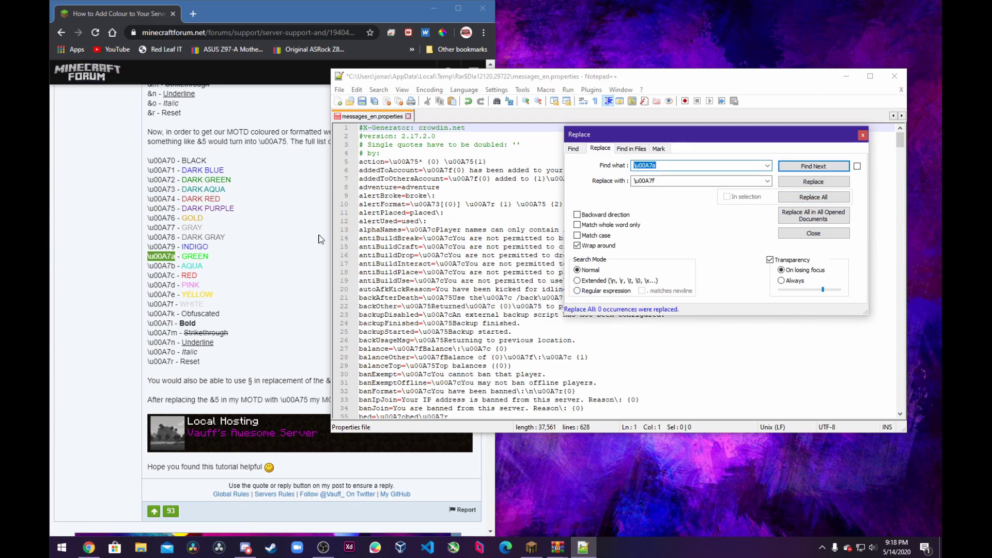
Select the dark aqua \u00A73 code on the forum page and return to the Find field.
left_click_drag(175, 190, 147, 194)
key("ctrl+c")
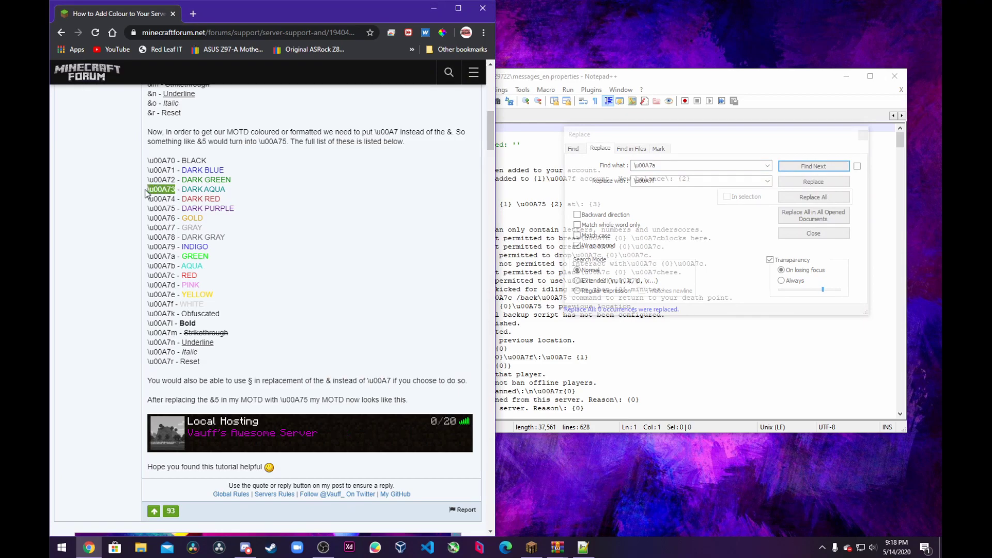
left_click(505, 223)
left_click(675, 161)
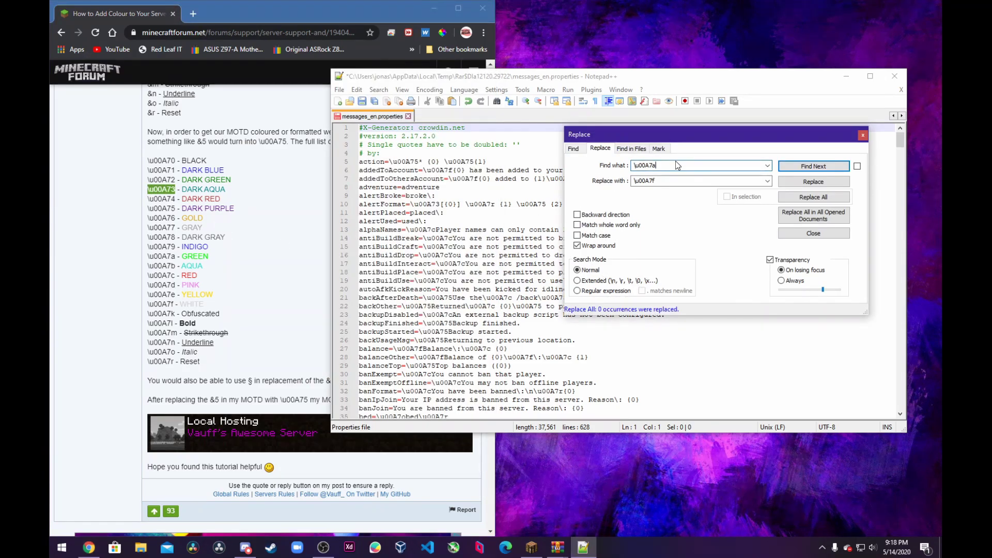
Replace every \u00A73 colour code with \u00A79 in messages_en.properties.
key("ctrl+a")
key("ctrl+v")
double_click(669, 179)
left_click(668, 179)
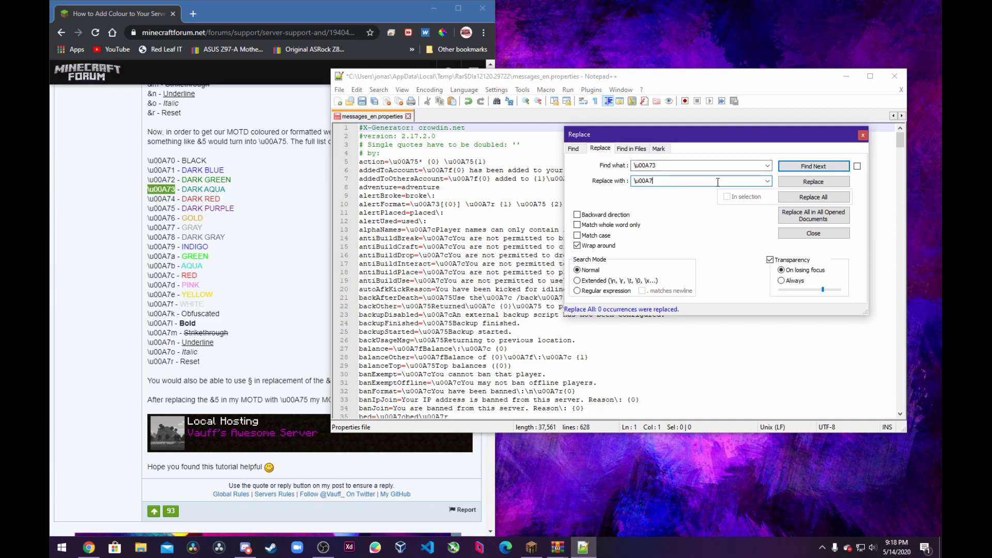
left_click(829, 197)
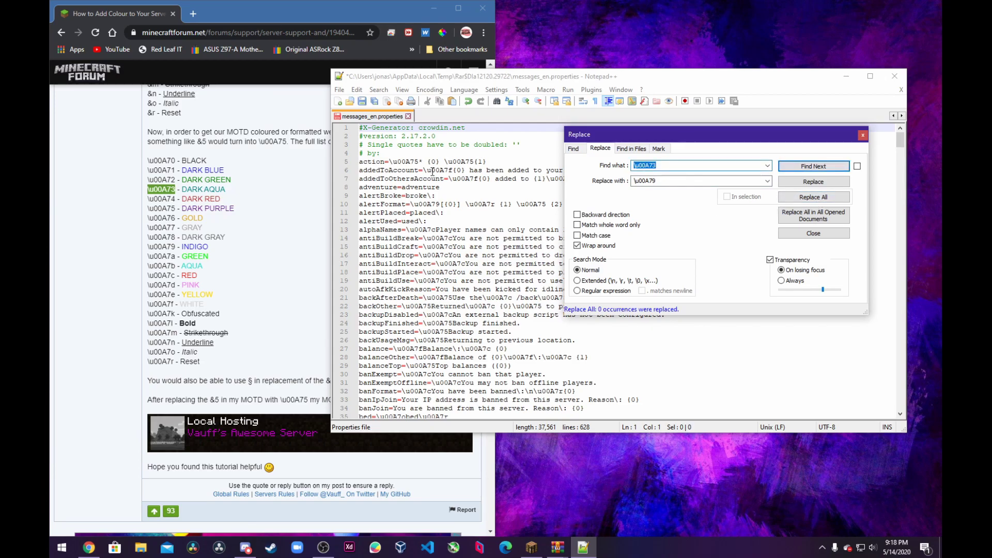
Close the Replace dialog, save messages_en.properties and exit Notepad++.
left_click(864, 134)
left_click(363, 102)
left_click(894, 76)
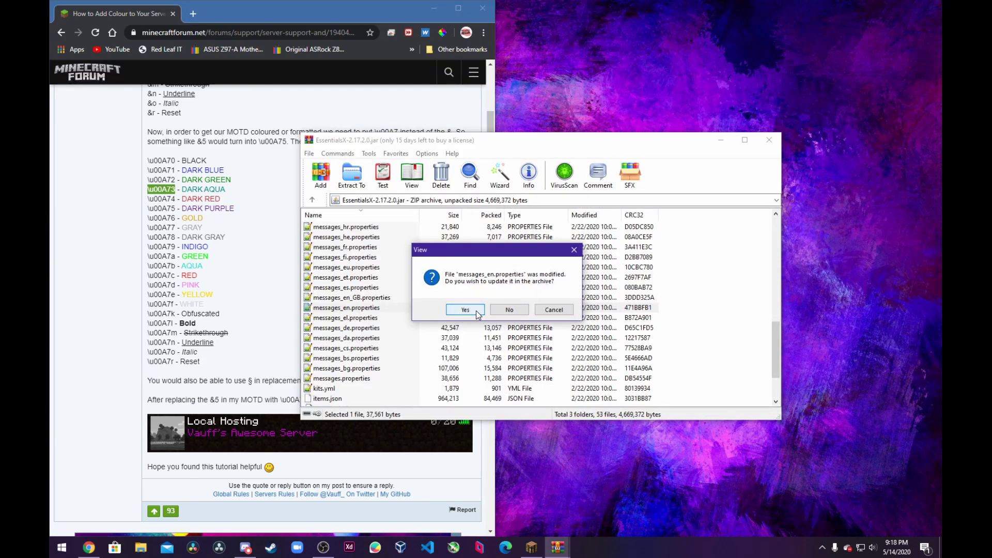
Confirm updating the modified messages_en.properties inside EssentialsX-2.17.2.0.jar.
left_click(467, 310)
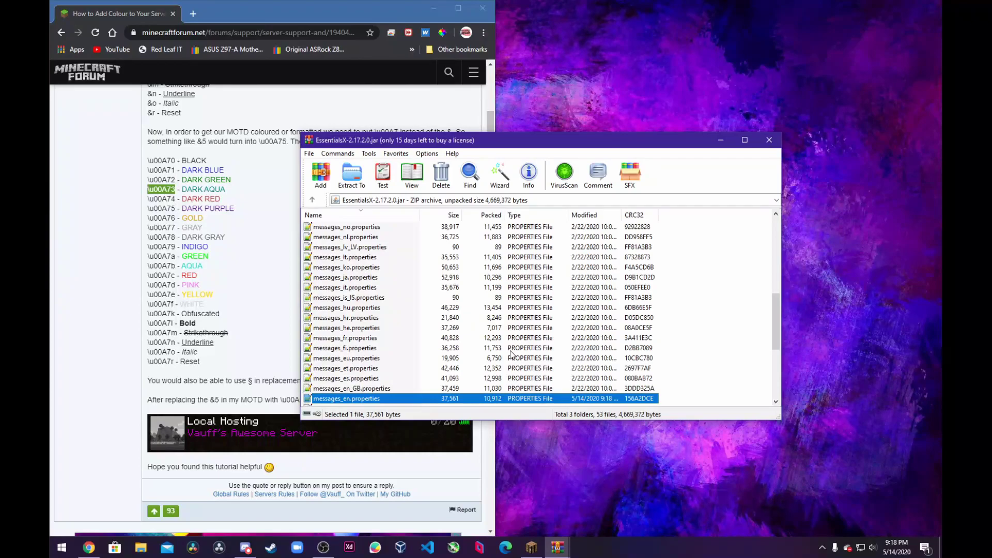
scroll(511, 354, "down", 4)
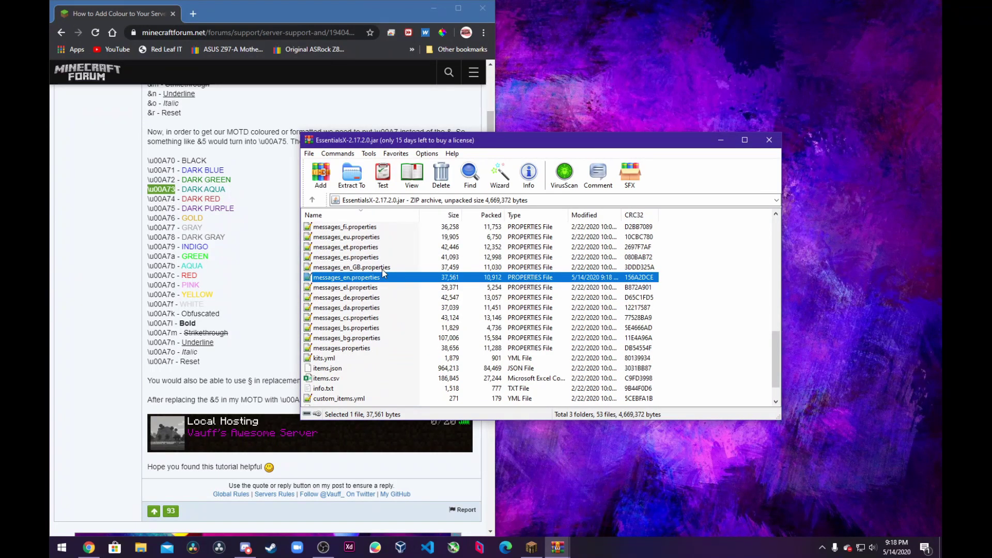
scroll(345, 282, "up", 4)
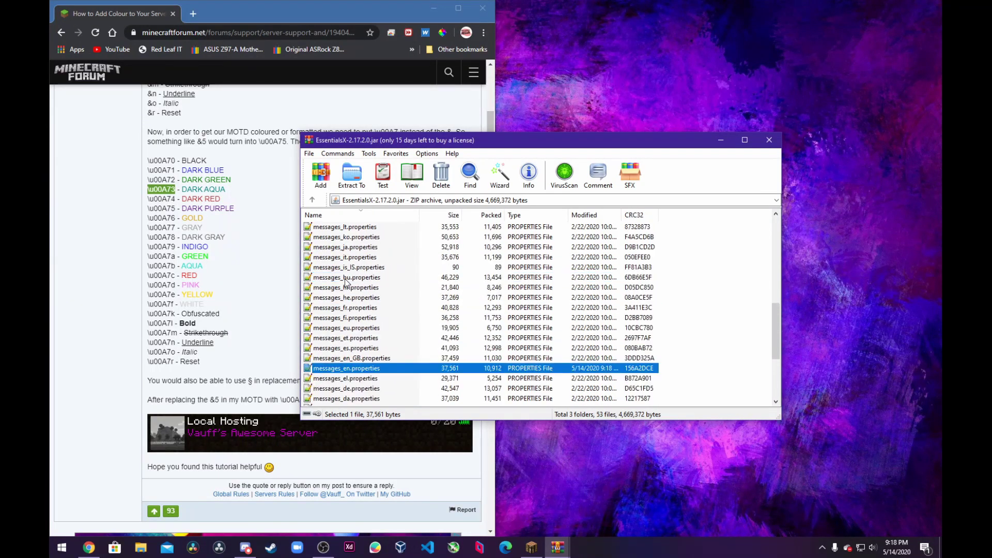
Close the tutorial browser window and move WinRAR aside to select the EssentialsX jar on the desktop.
left_click(256, 129)
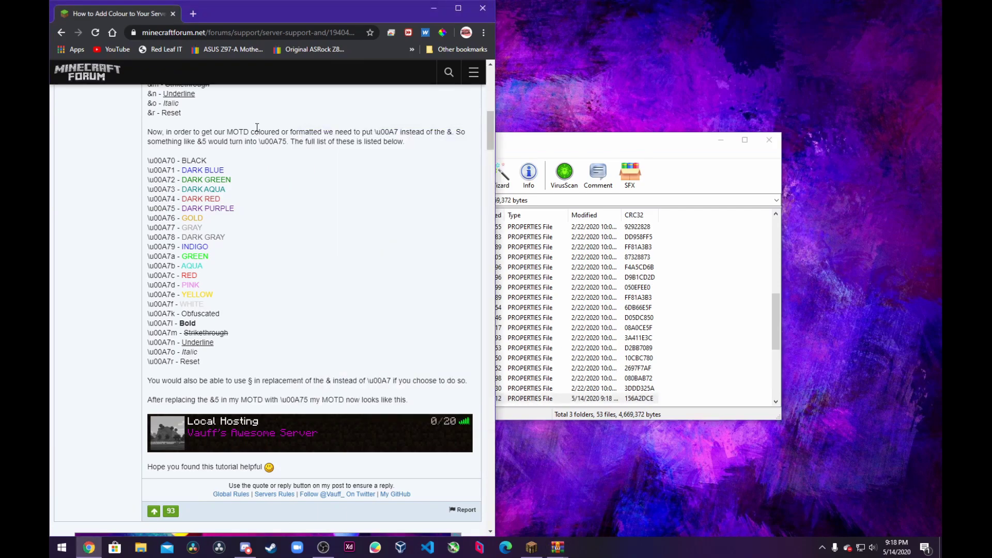
left_click(482, 8)
scroll(406, 274, "down", 5)
scroll(405, 274, "up", 2)
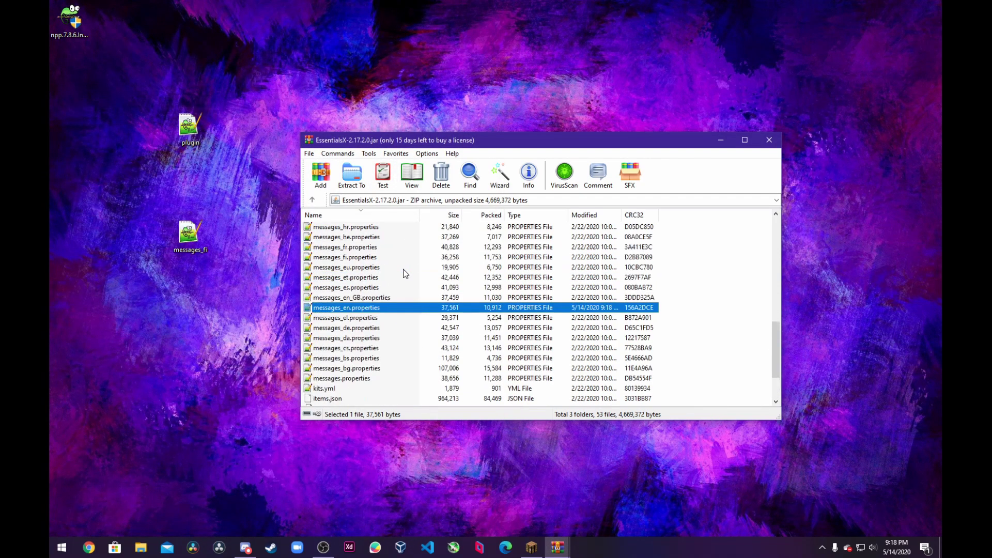
left_click_drag(414, 144, 461, 207)
left_click(485, 239)
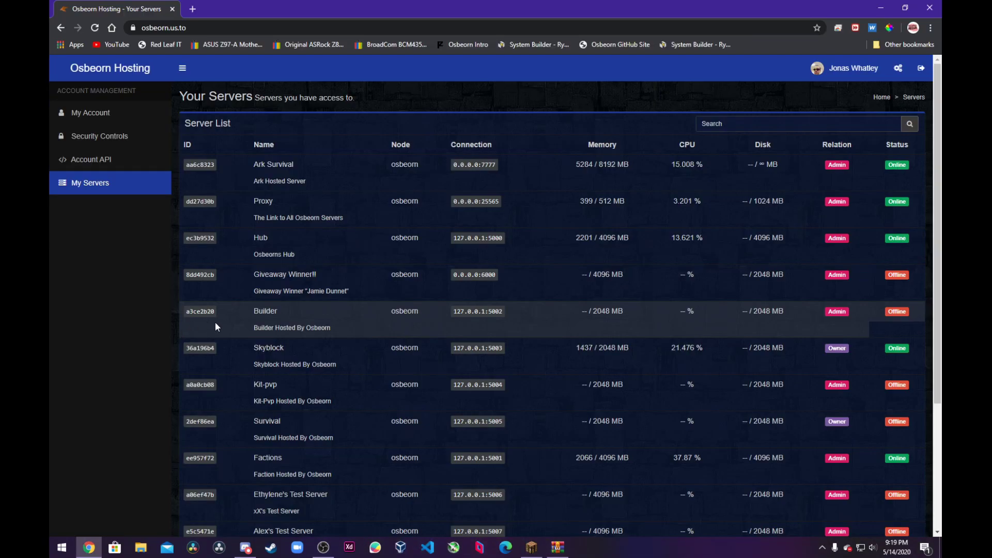
scroll(248, 315, "down", 1)
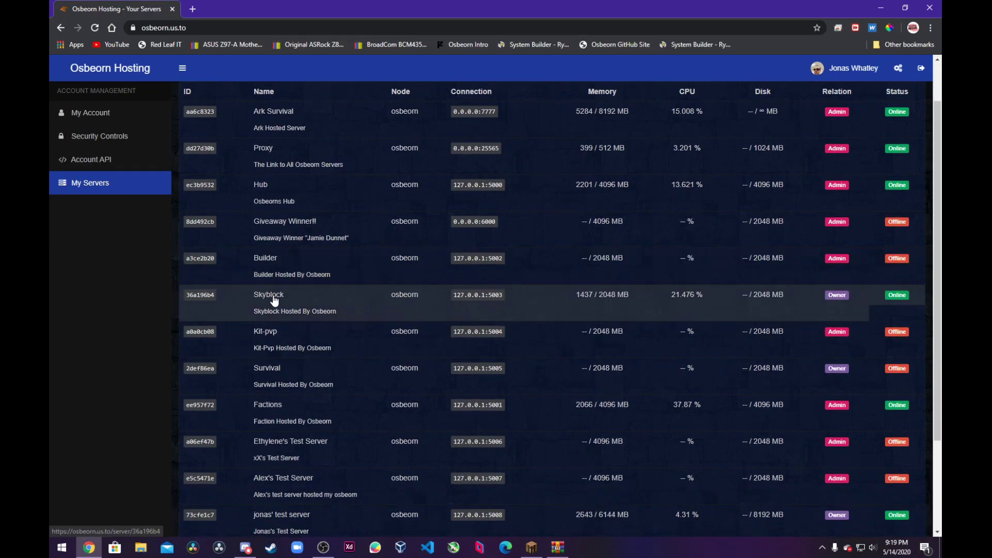
Open the Factions server's File Management and enter the plugins folder.
scroll(289, 331, "up", 1)
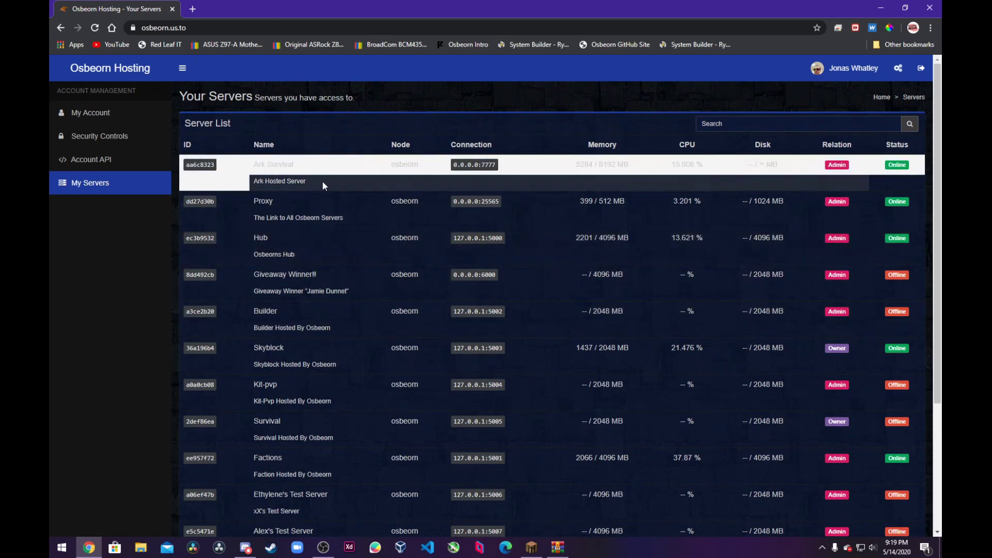
left_click(128, 21)
left_click(153, 259)
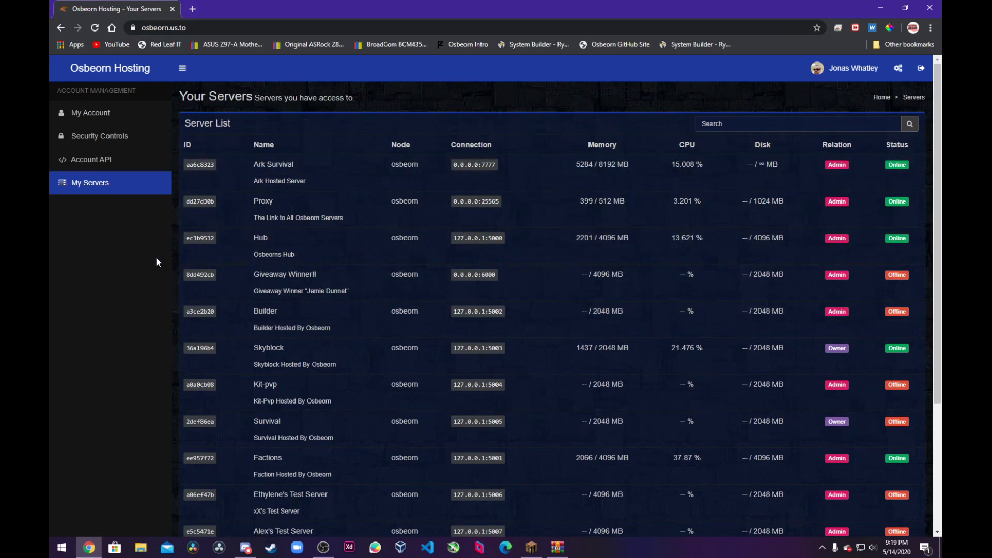
scroll(371, 266, "down", 3)
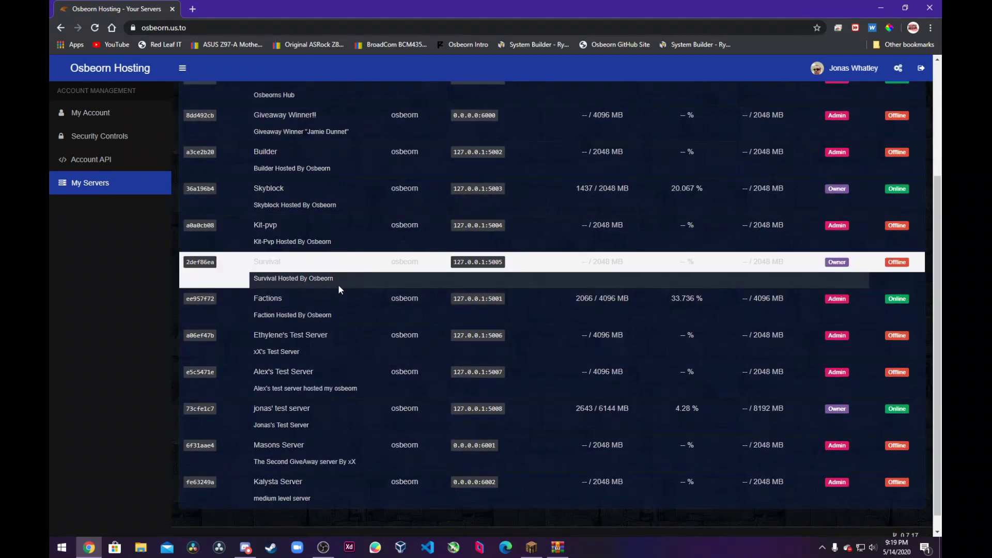
left_click(284, 296)
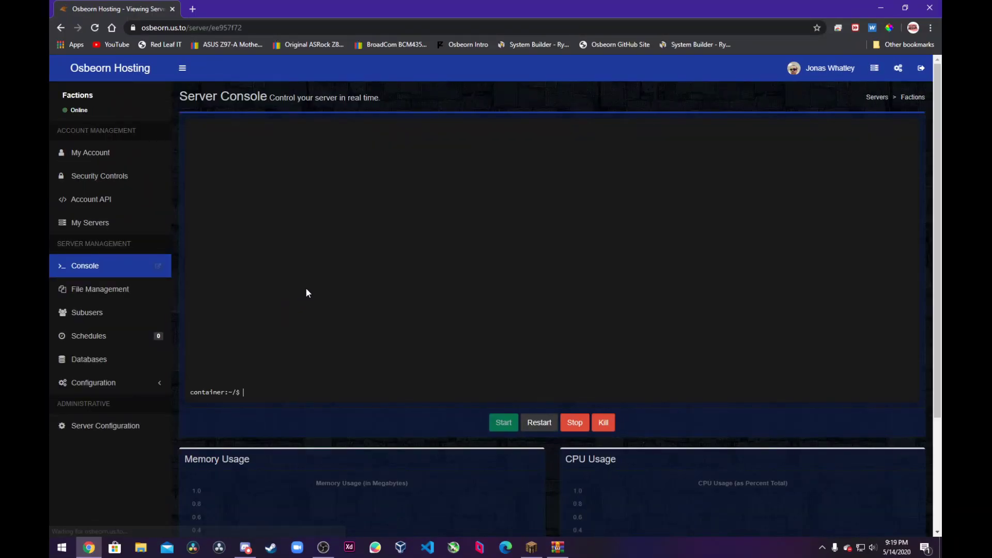
left_click(133, 291)
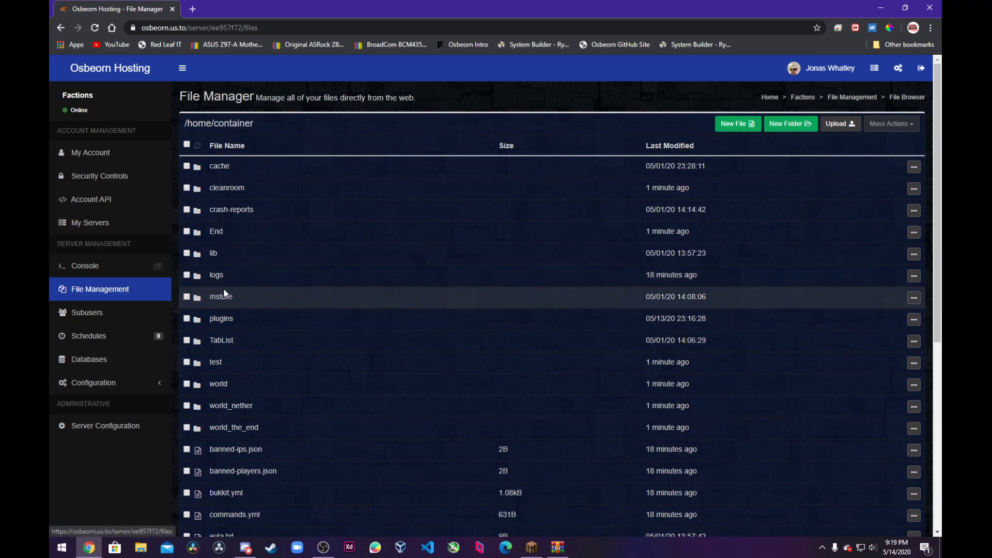
left_click(231, 319)
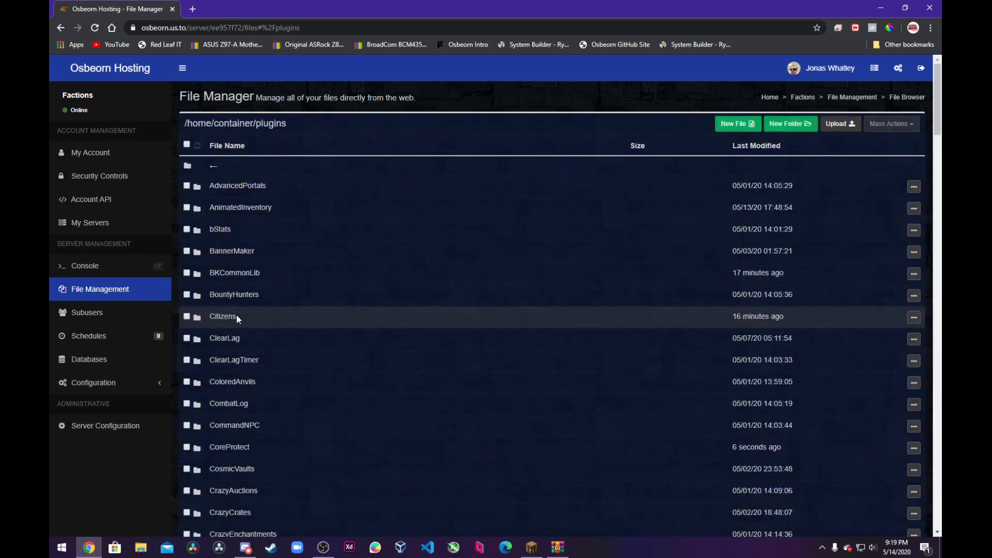
scroll(293, 301, "down", 3)
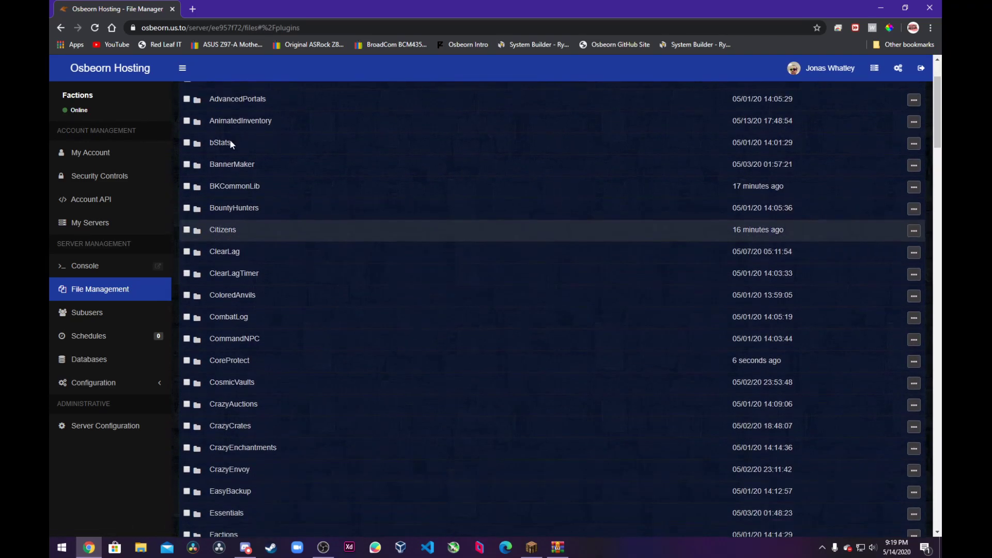
Drag the EssentialsX jar from the desktop into the plugins folder list, then restore the browser.
double_click(293, 5)
left_click_drag(284, 66, 169, 82)
left_click_drag(472, 233, 216, 306)
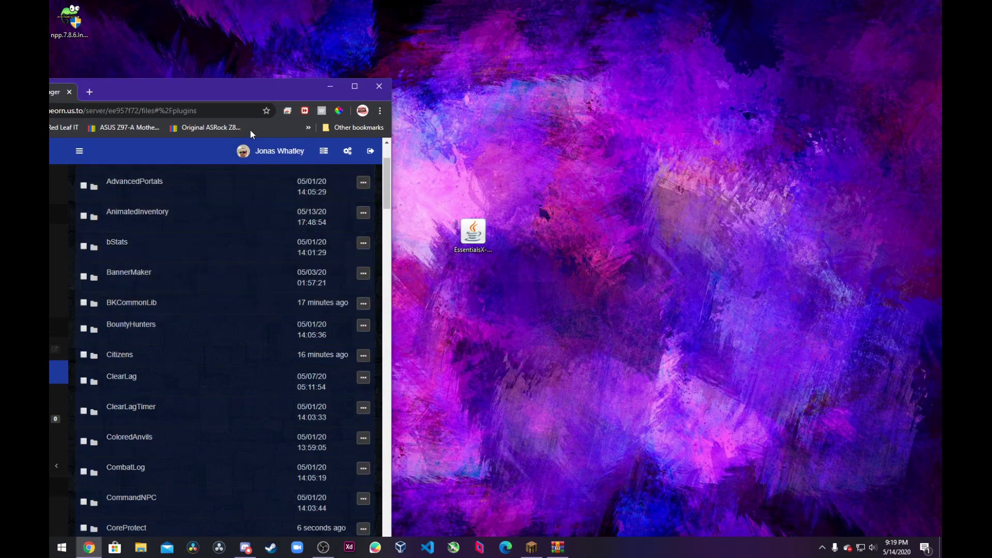
double_click(248, 89)
scroll(511, 295, "down", 20)
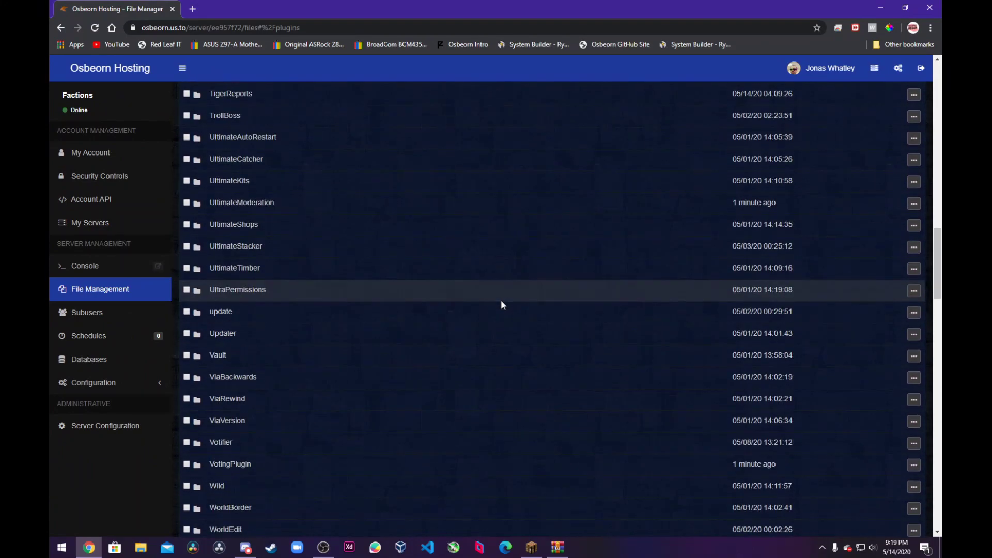